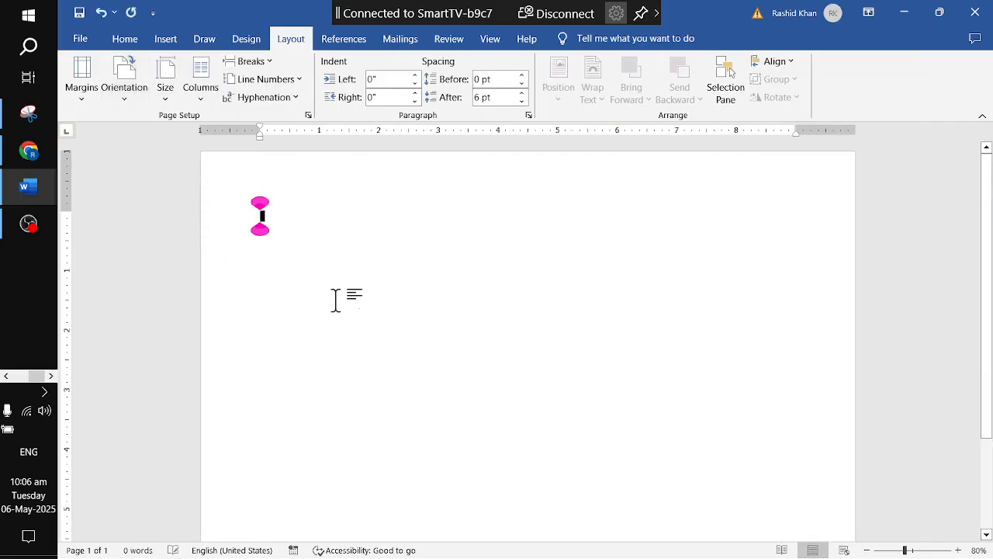
Step: Review the reference diploma certificate image and check the blank page's orientation options
scroll(448, 354, "down", 3)
scroll(447, 355, "up", 1)
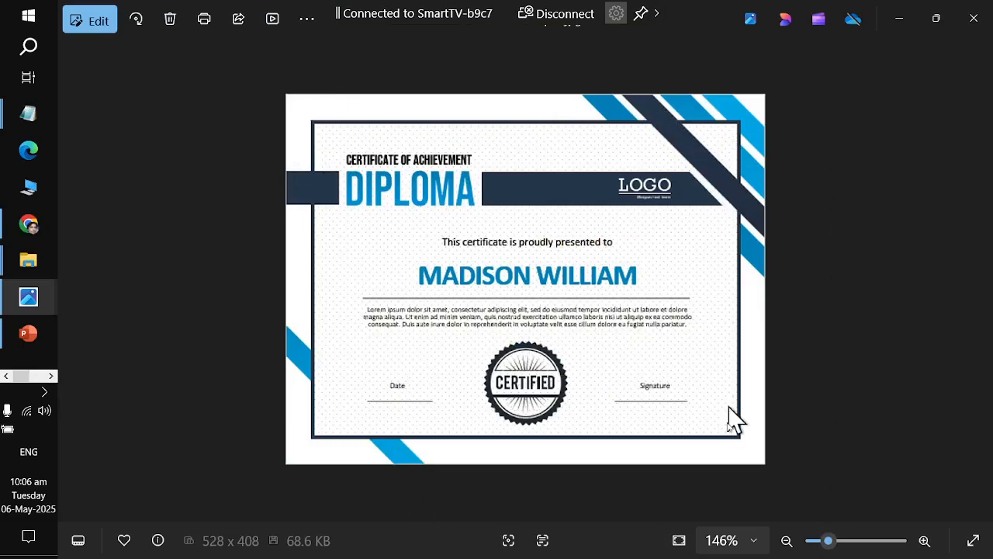
key("alt+Tab")
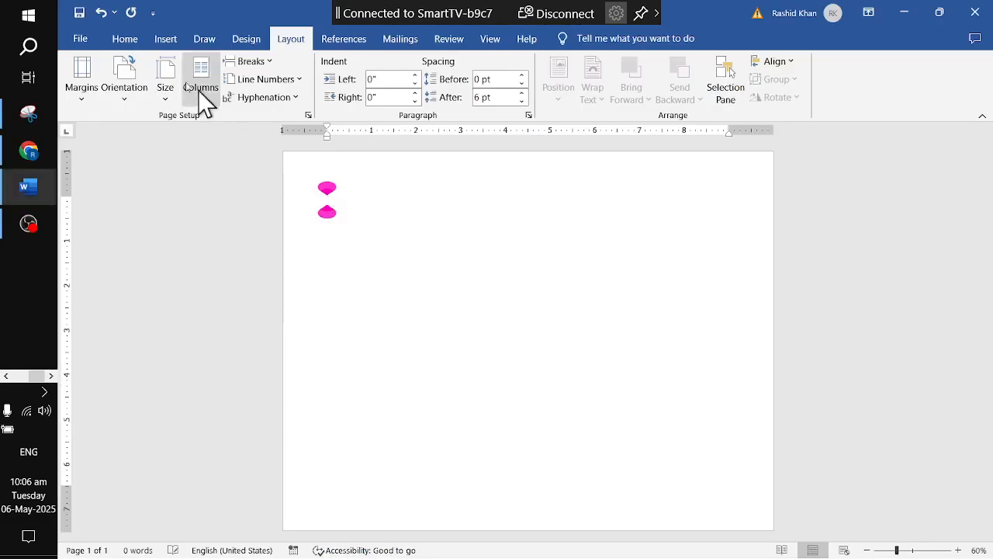
left_click(163, 41)
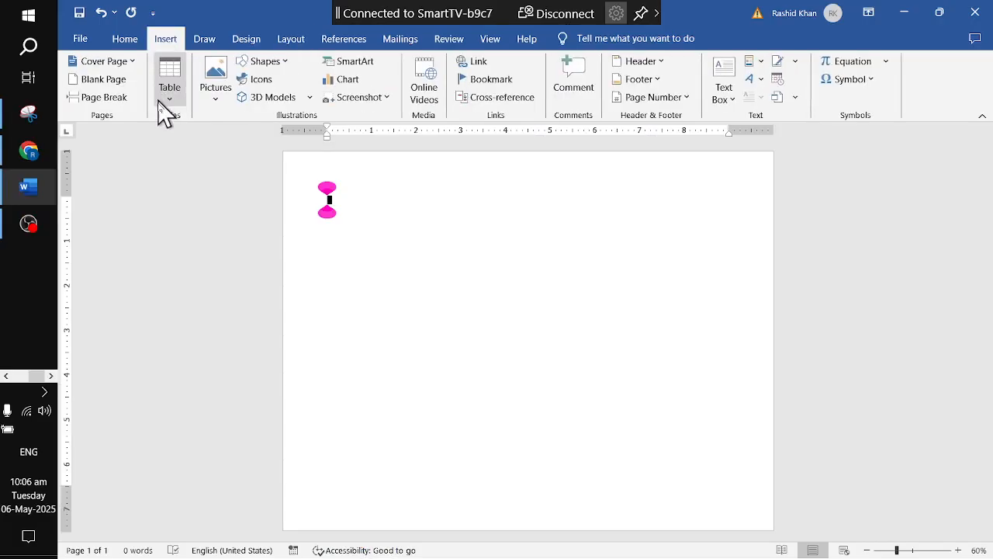
left_click(291, 40)
left_click(124, 91)
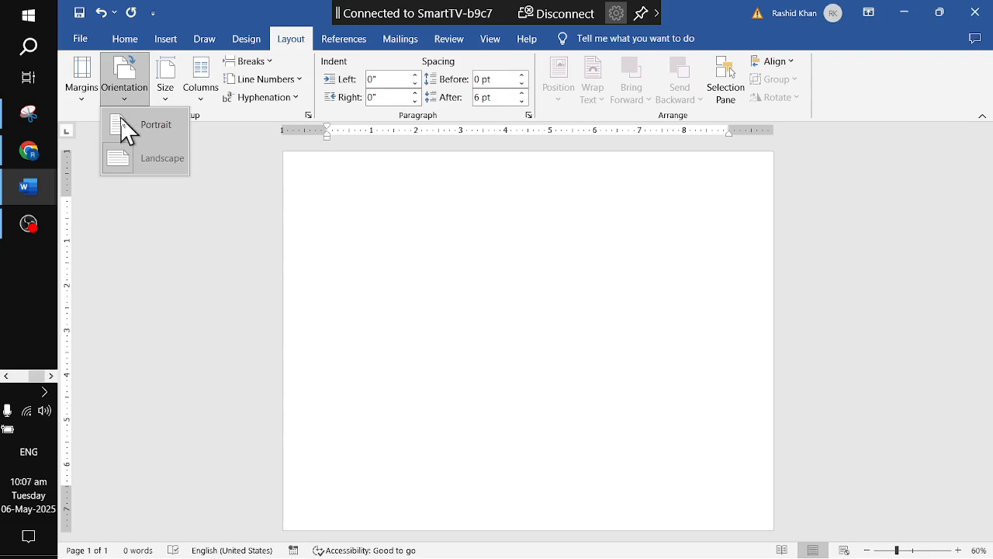
left_click(149, 134)
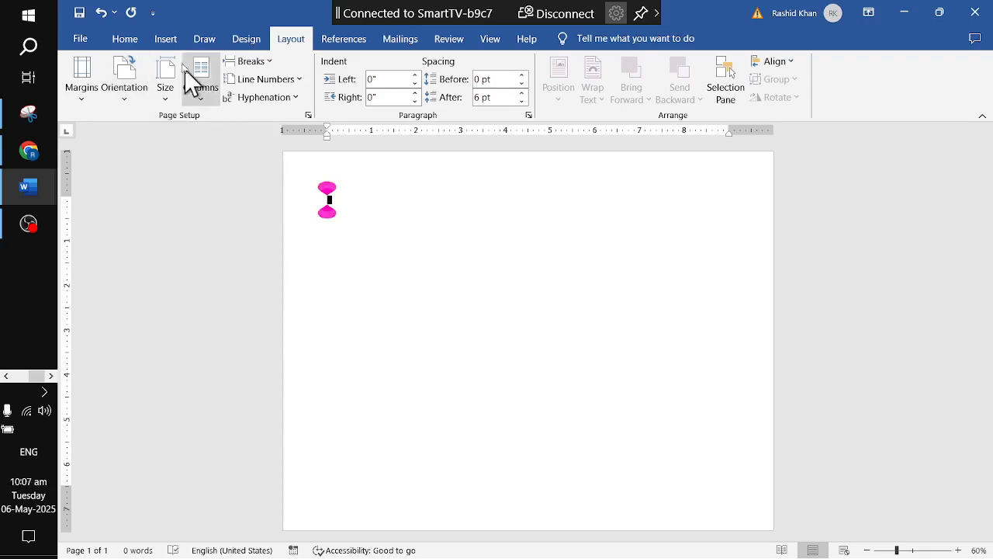
Step: Draw a large rectangular frame about 6.82" high and 9.04" wide, centred on the page
left_click(163, 39)
left_click(265, 61)
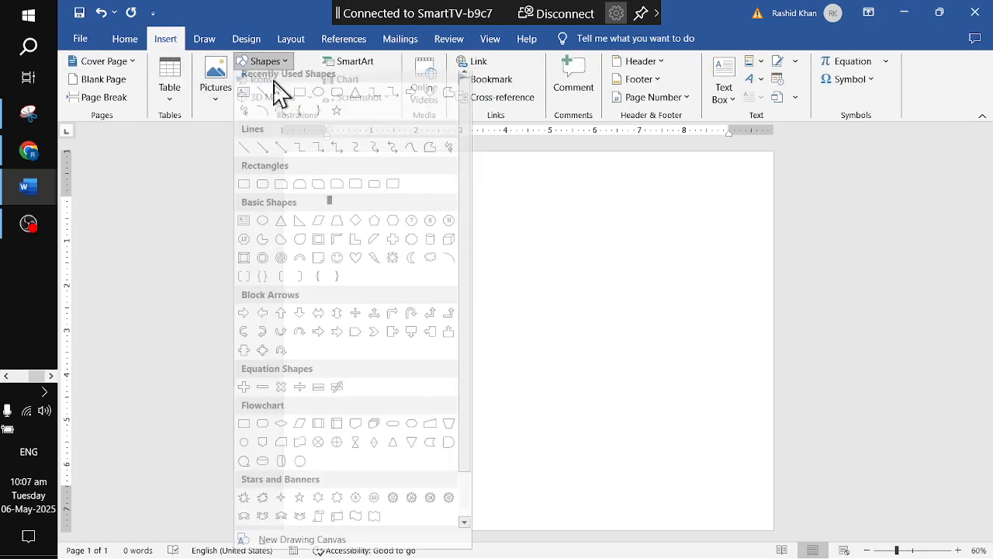
left_click(295, 102)
left_click(464, 340)
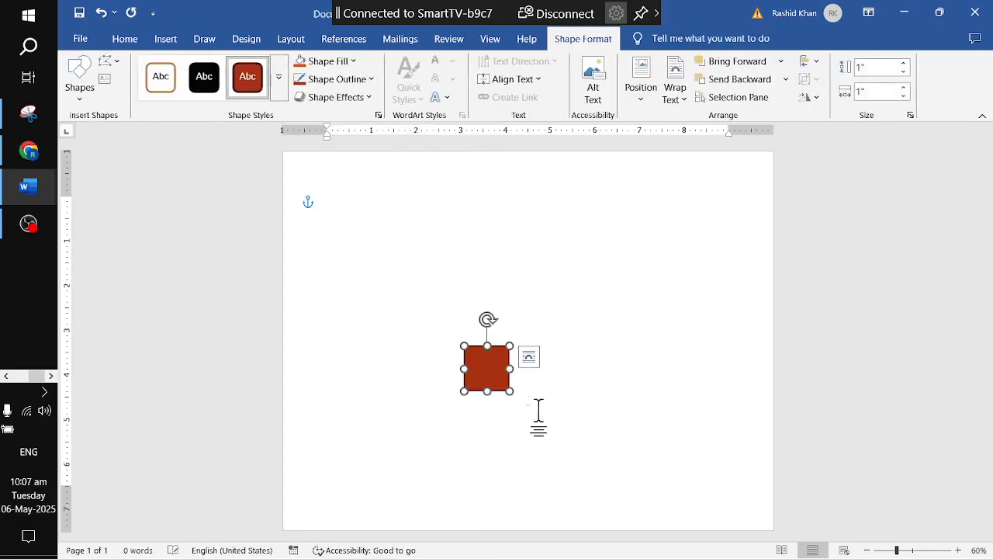
left_click_drag(473, 353, 727, 492)
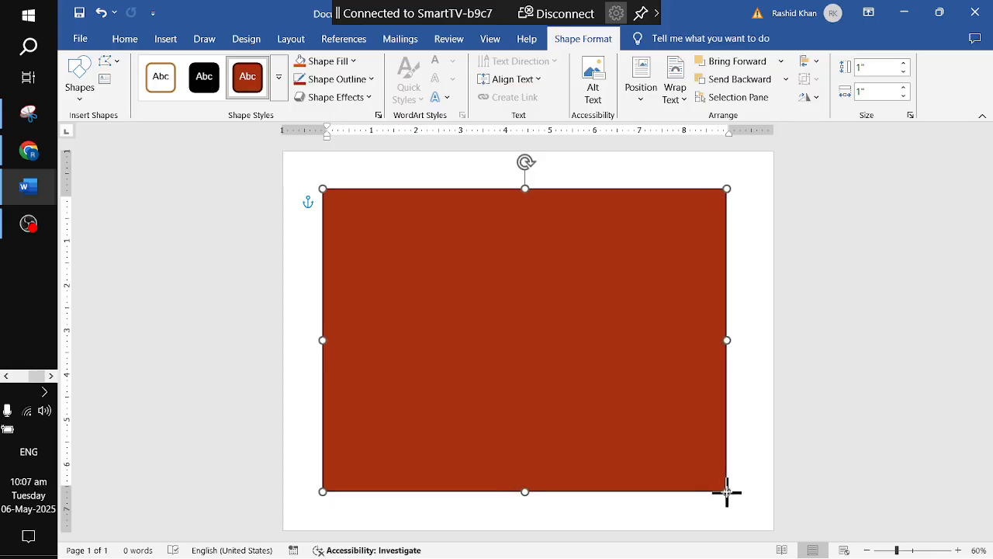
left_click_drag(727, 492, 727, 494)
left_click(780, 401)
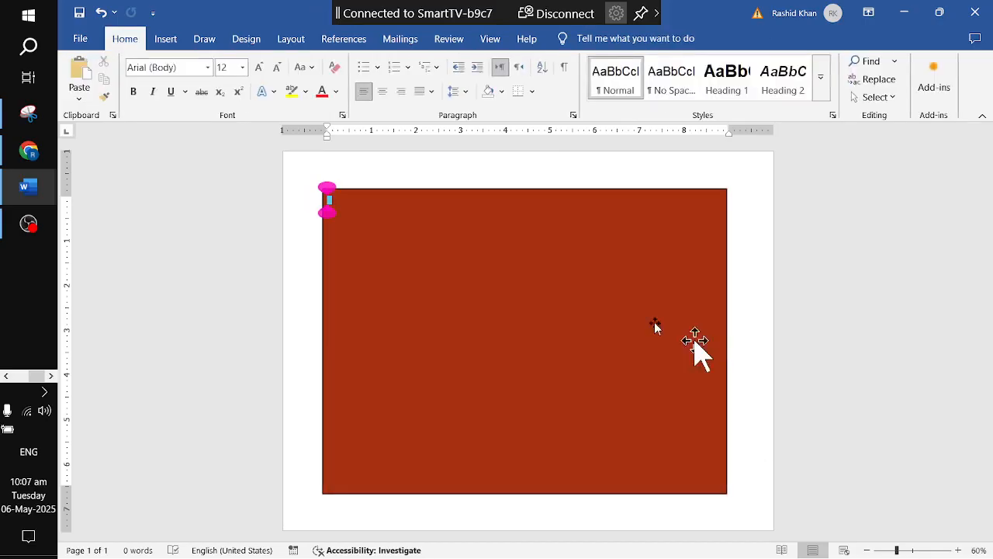
Step: Compare the frame with the reference certificate and give it a thicker dark blue outline
left_click(534, 287)
key("alt+Tab")
key("alt+Tab")
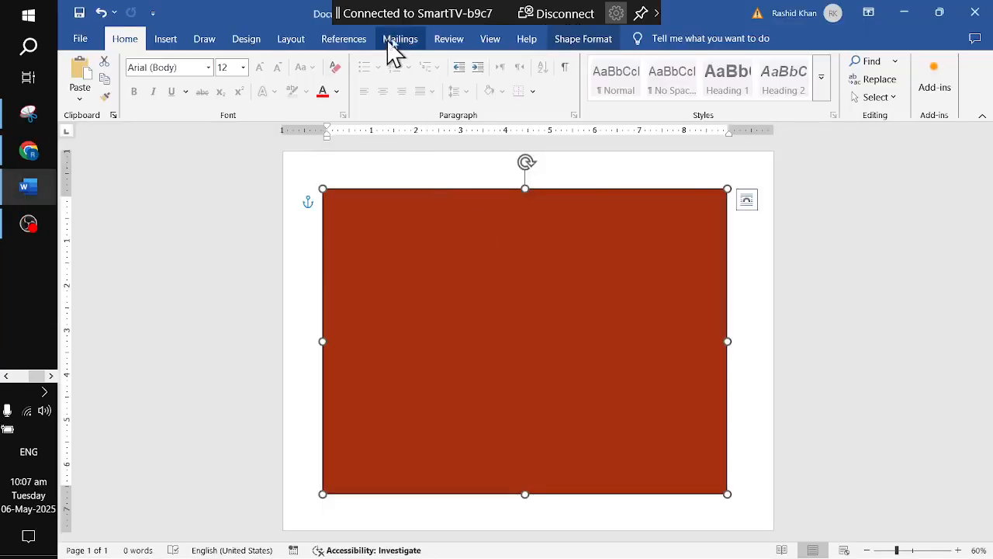
left_click(598, 39)
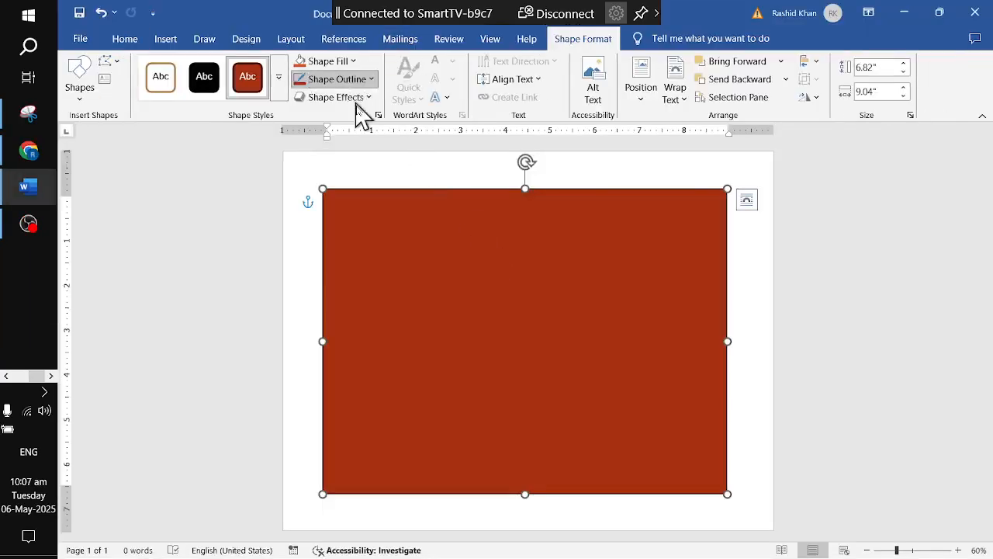
left_click(336, 79)
left_click(470, 309)
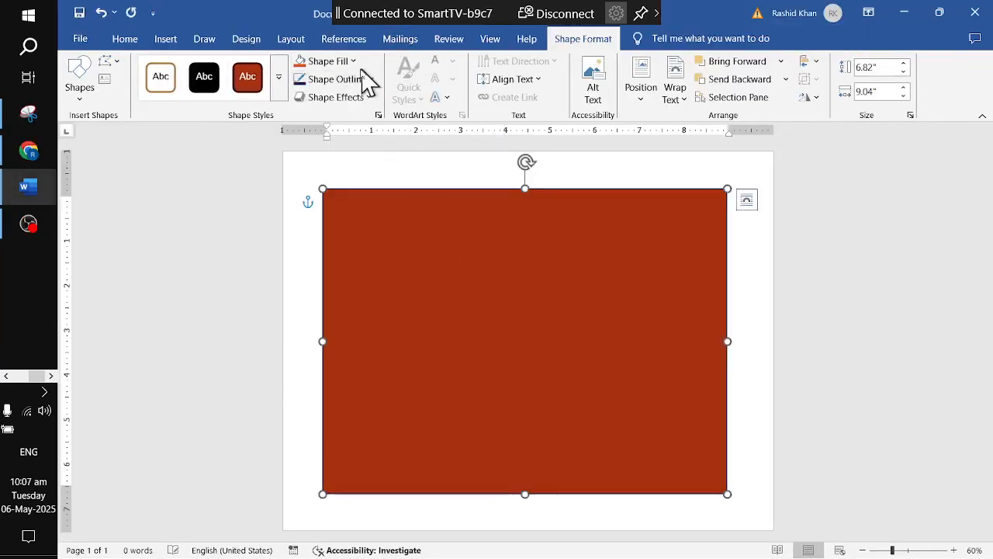
left_click(341, 79)
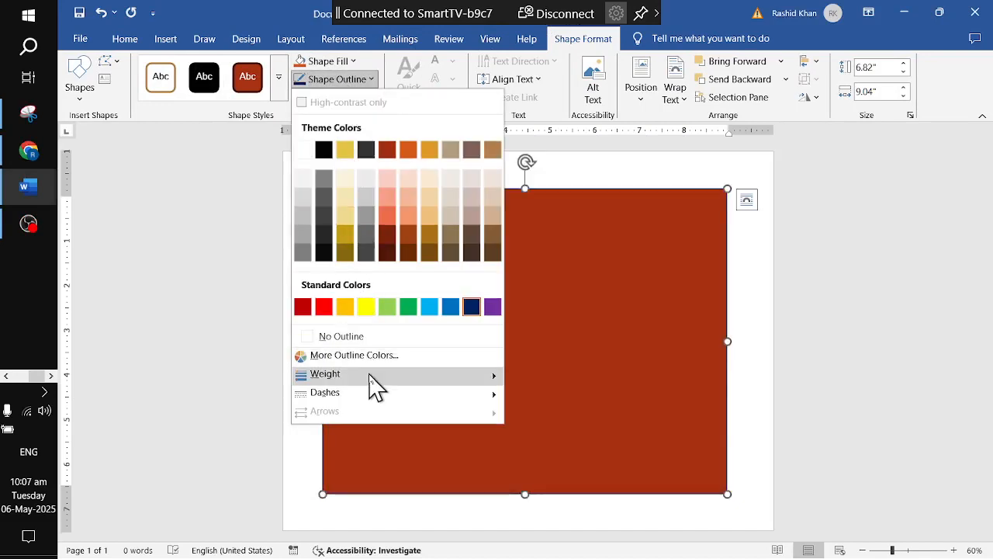
mouse_move(366, 375)
left_click(569, 474)
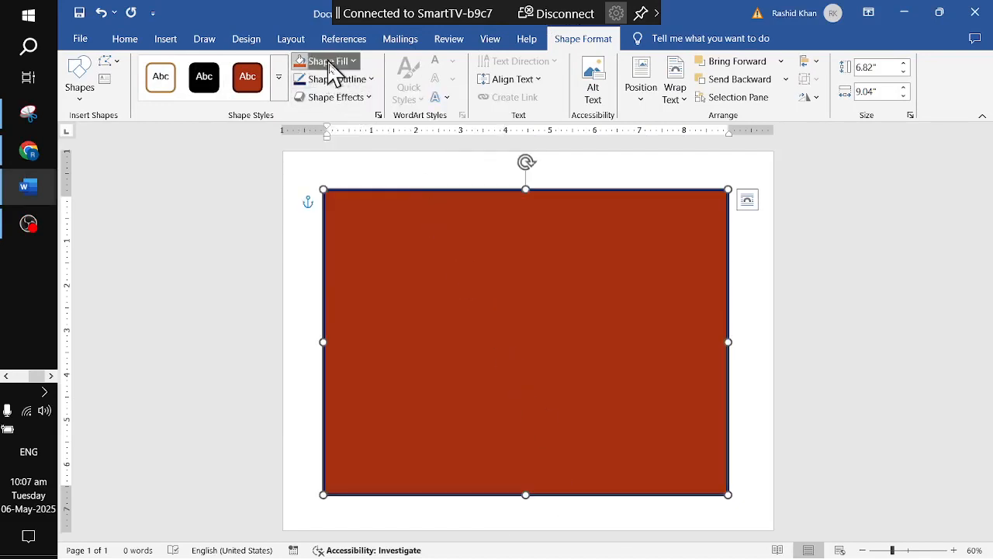
Step: Try removing the frame's fill, and try a beige woven texture fill on it
left_click(326, 61)
left_click(332, 318)
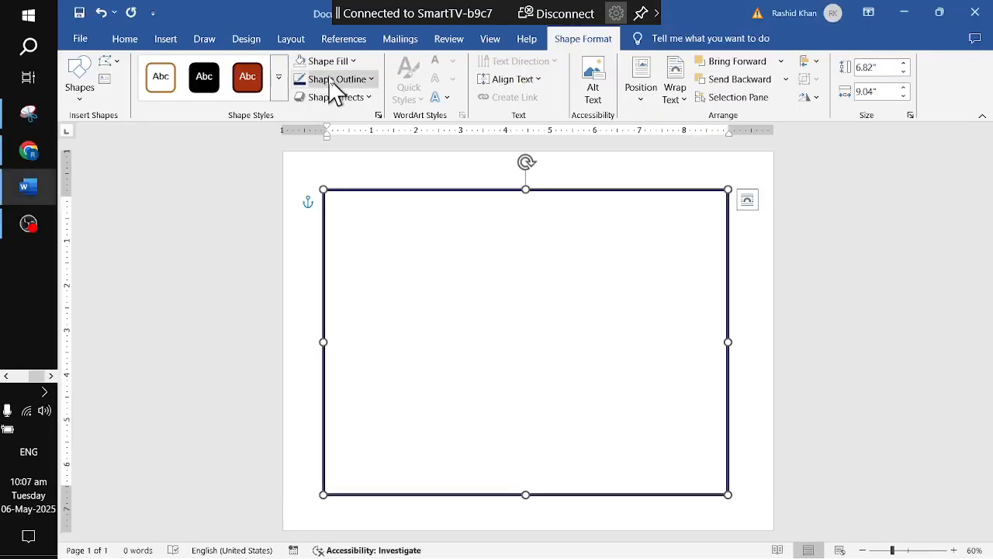
left_click(326, 61)
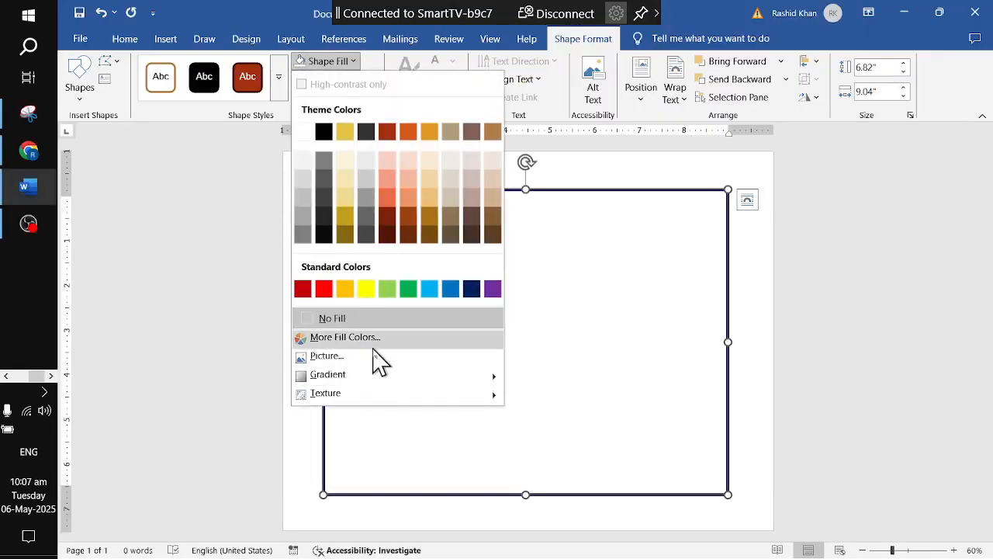
mouse_move(381, 395)
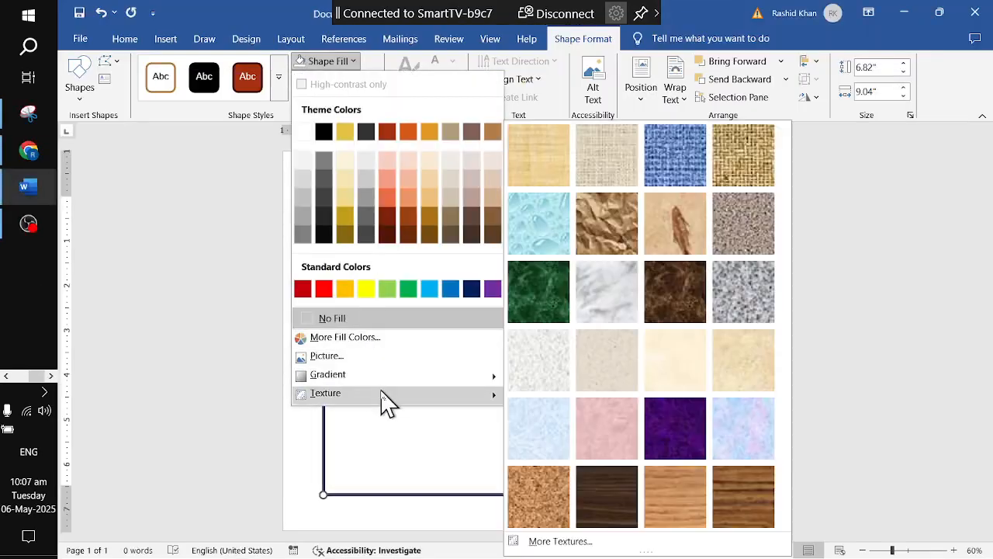
left_click(637, 172)
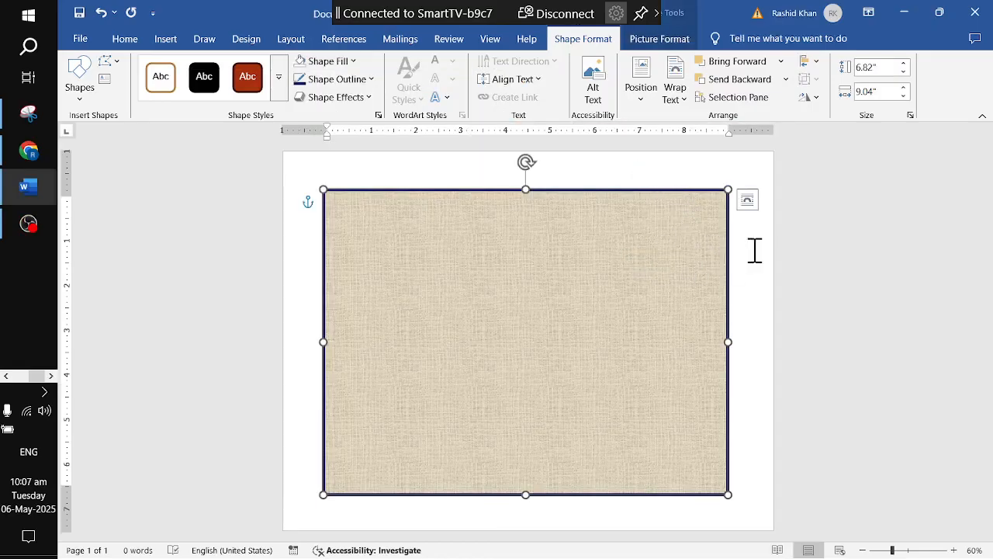
Step: Fill the frame with the sparse dotted pattern, using dark blue as the pattern's foreground colour
right_click(574, 249)
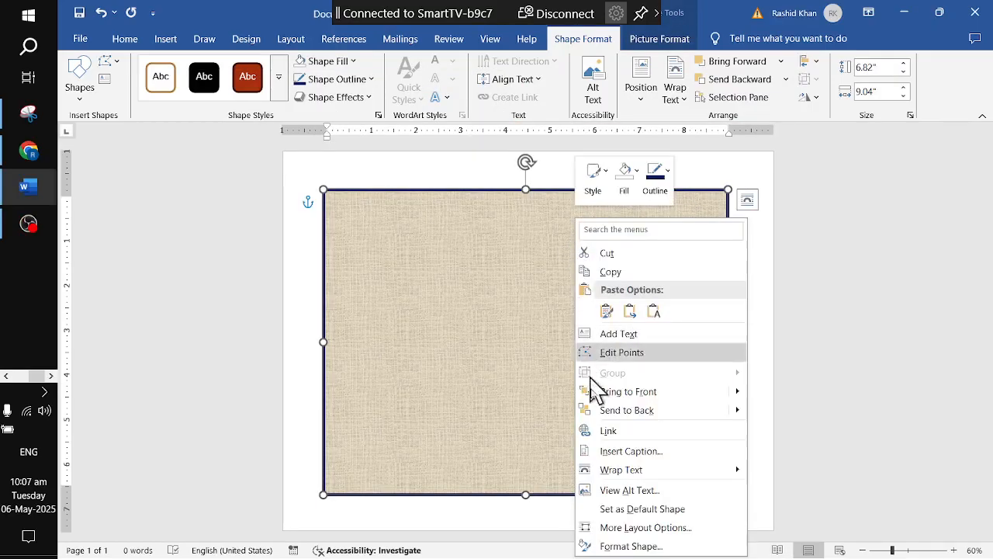
left_click(627, 543)
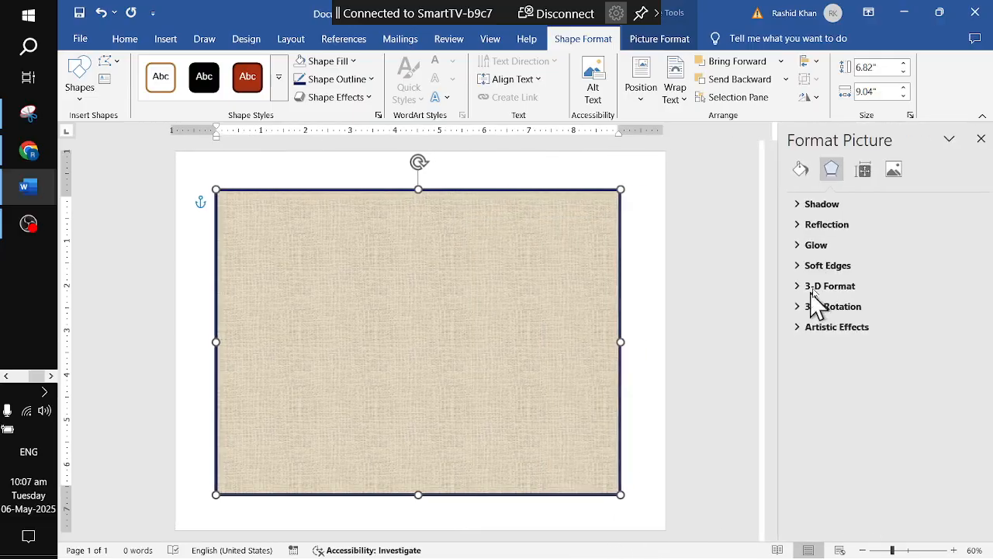
left_click(795, 171)
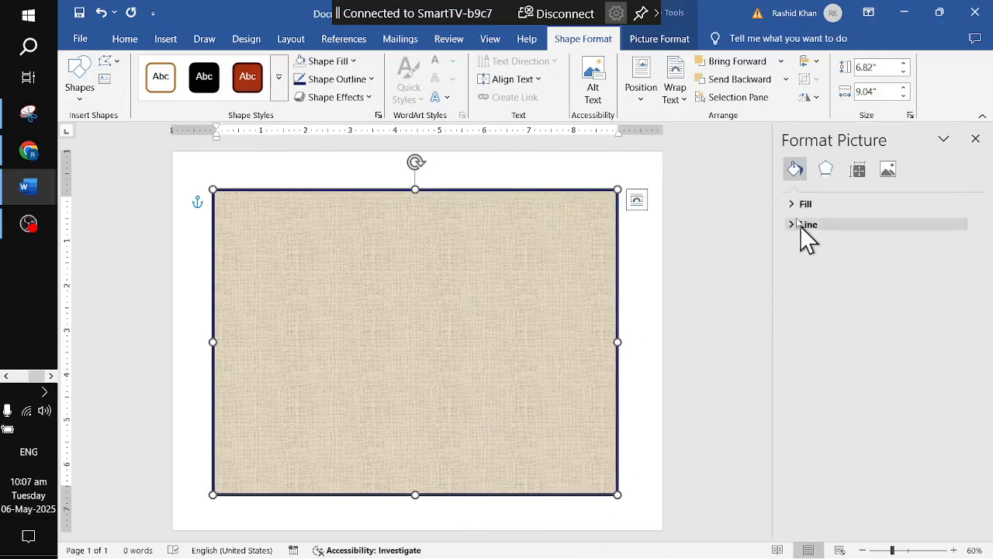
left_click(798, 204)
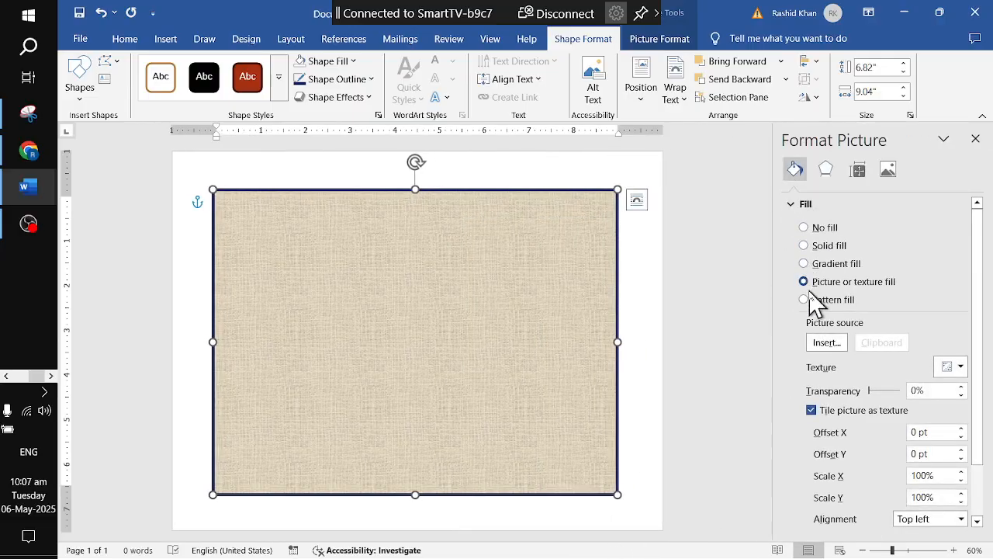
left_click(804, 300)
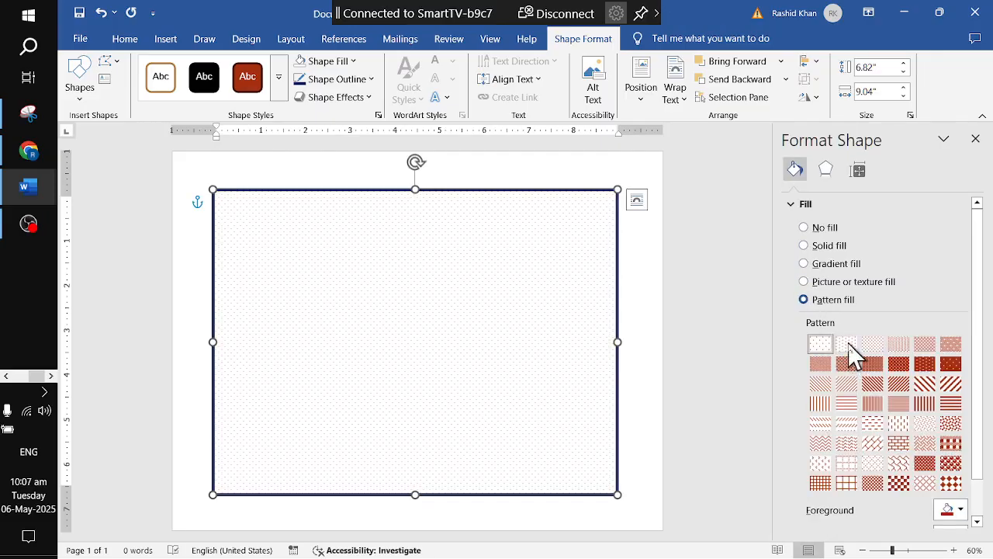
left_click(960, 511)
left_click(948, 468)
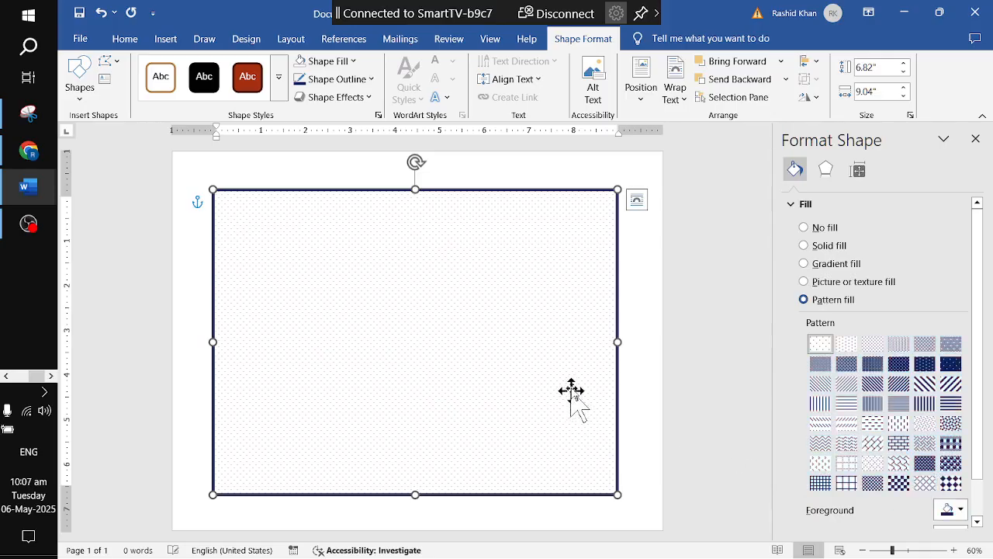
left_click(661, 452)
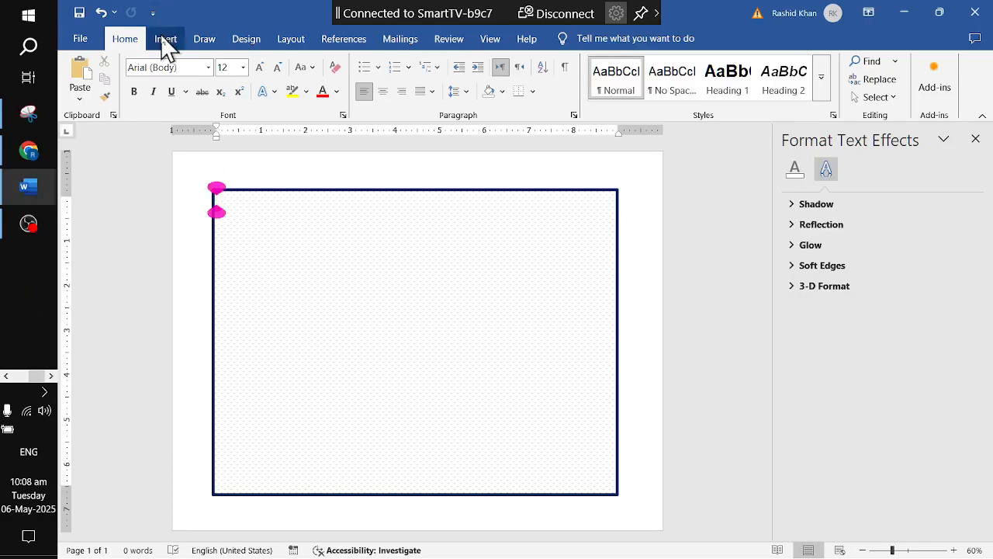
Step: Draw a narrow vertical bar about 8.38" high and 0.53" wide, and move it near the frame's right edge
left_click(166, 39)
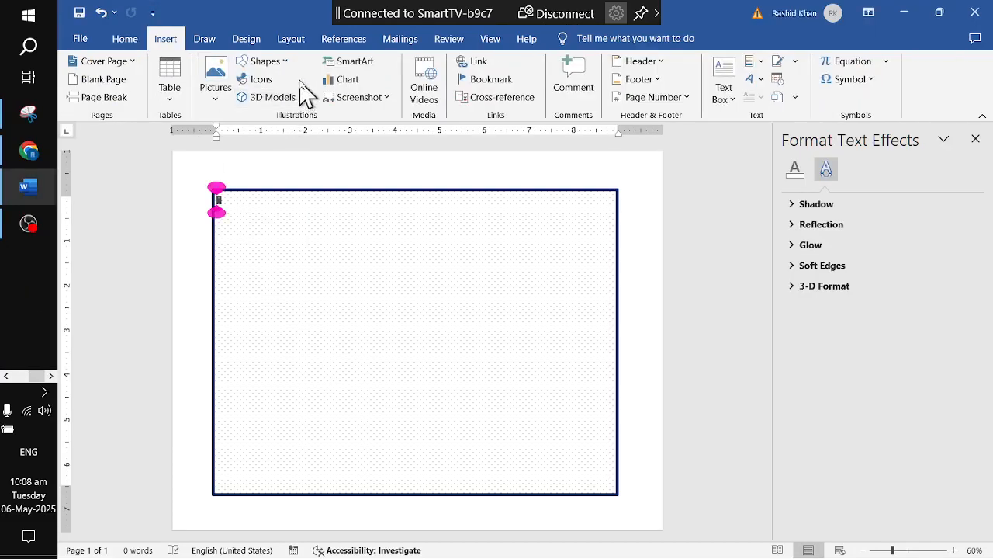
left_click(265, 60)
left_click(310, 101)
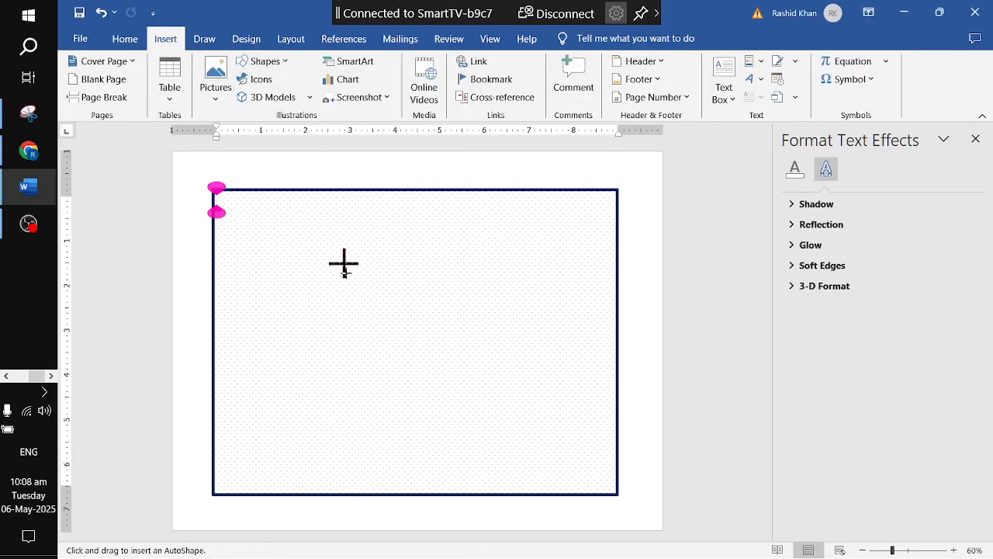
left_click_drag(334, 200, 361, 531)
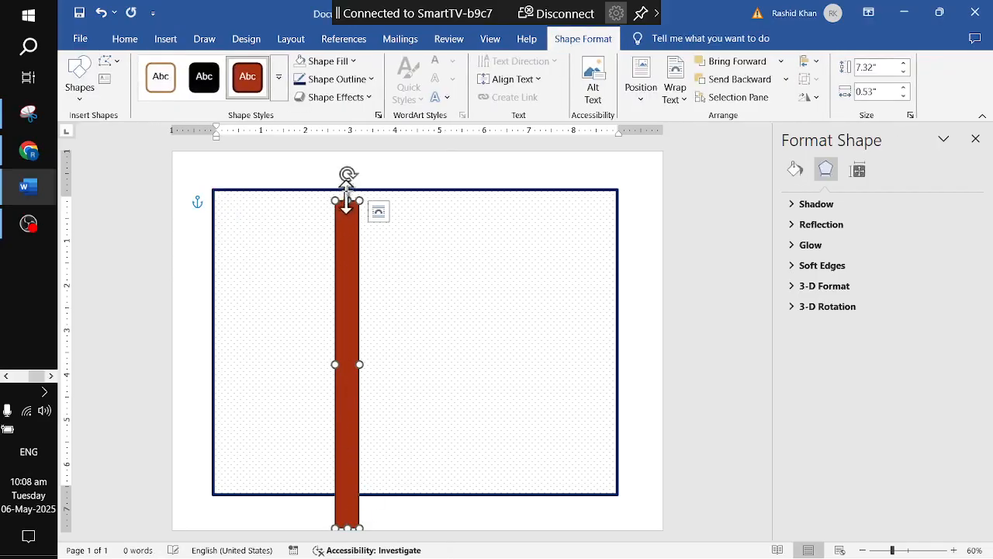
left_click_drag(347, 194, 346, 149)
scroll(339, 419, "down", 1, "ctrl")
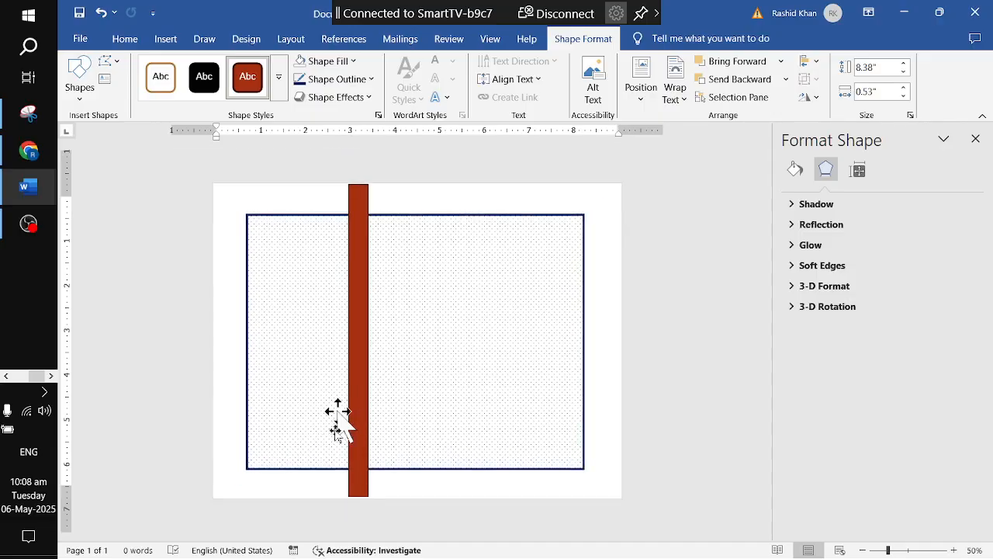
left_click_drag(366, 398, 564, 355)
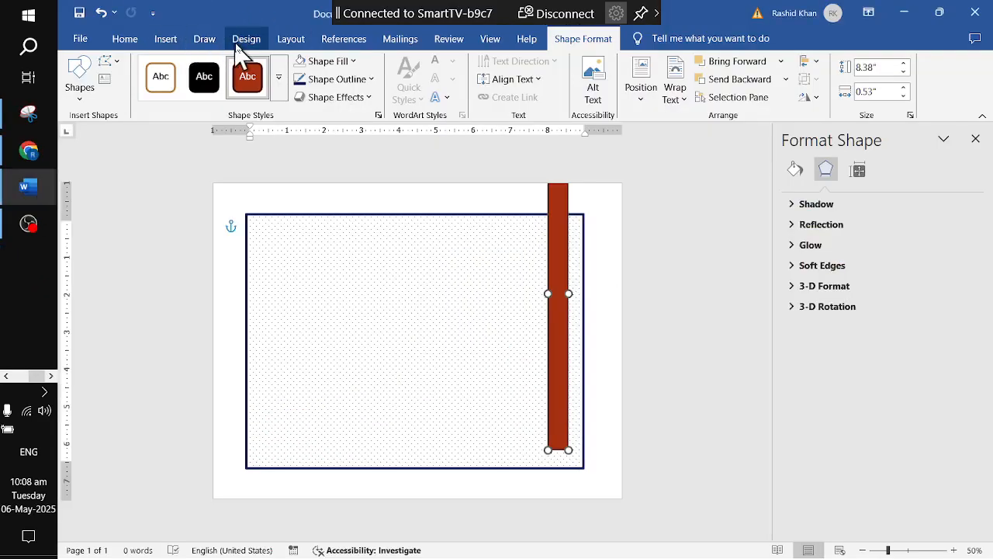
Step: Change the document's theme colours to Blue II
left_click(240, 40)
left_click(641, 87)
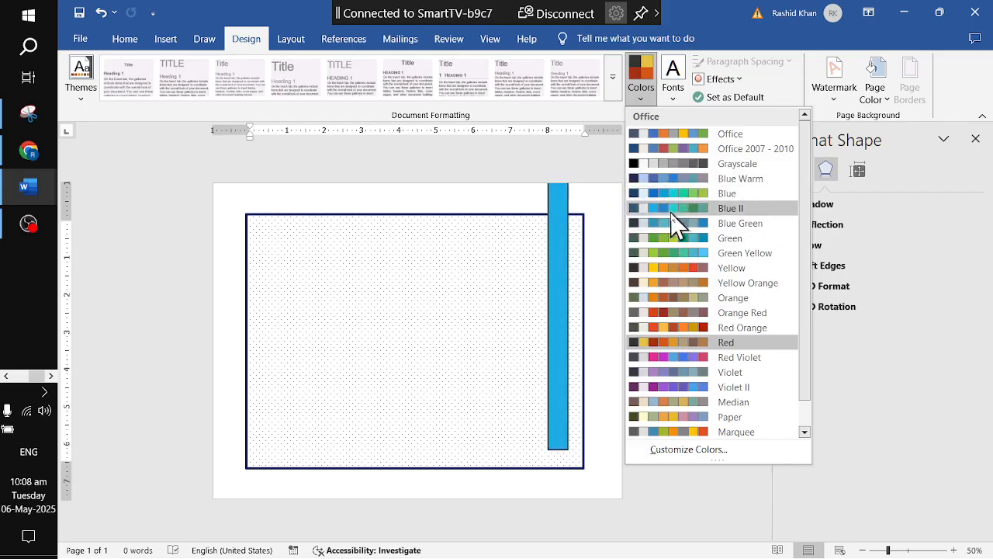
left_click(672, 212)
Step: Remove the vertical bar's outline and shift it down and slightly left so it starts at the frame's top edge
left_click(572, 237)
left_click(558, 240)
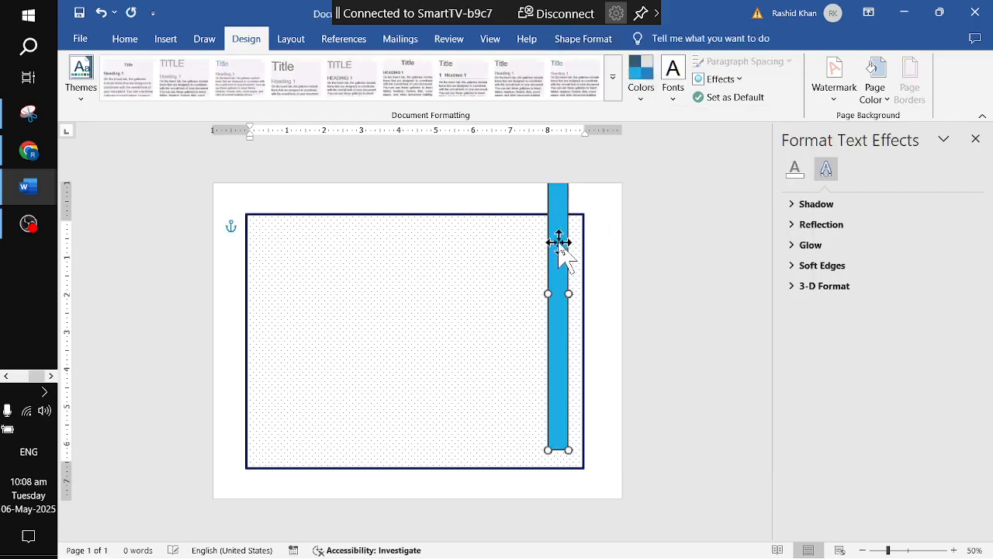
left_click(583, 38)
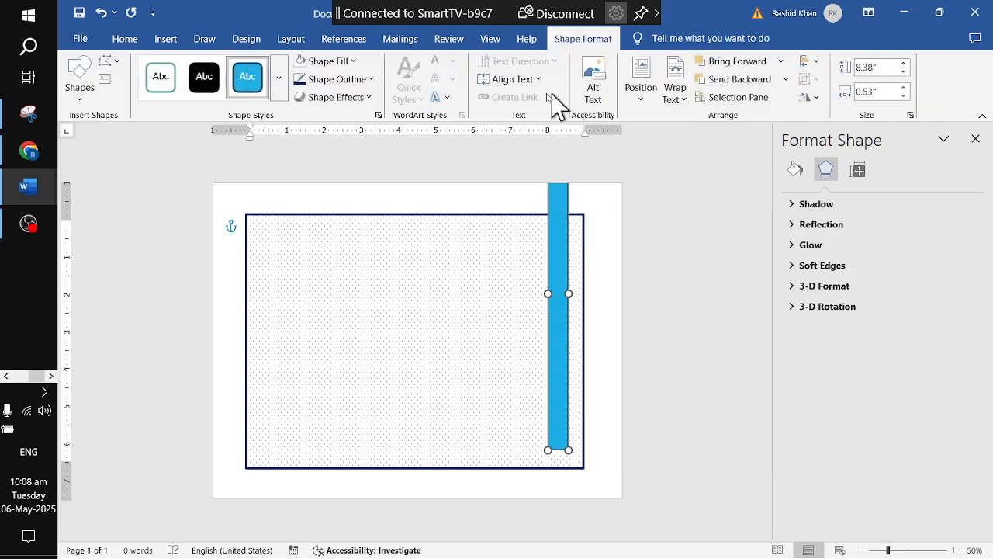
left_click(318, 79)
left_click(326, 334)
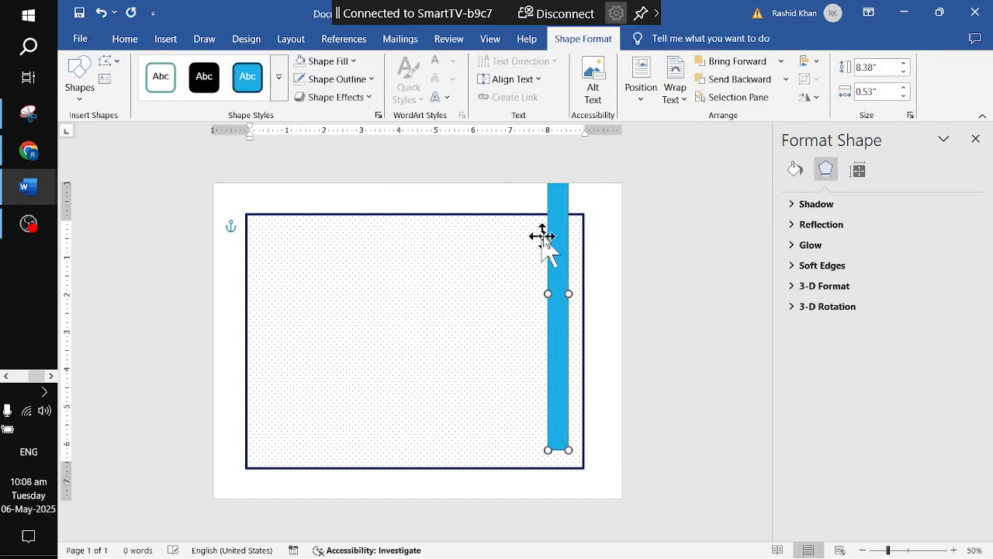
left_click_drag(543, 237, 539, 262)
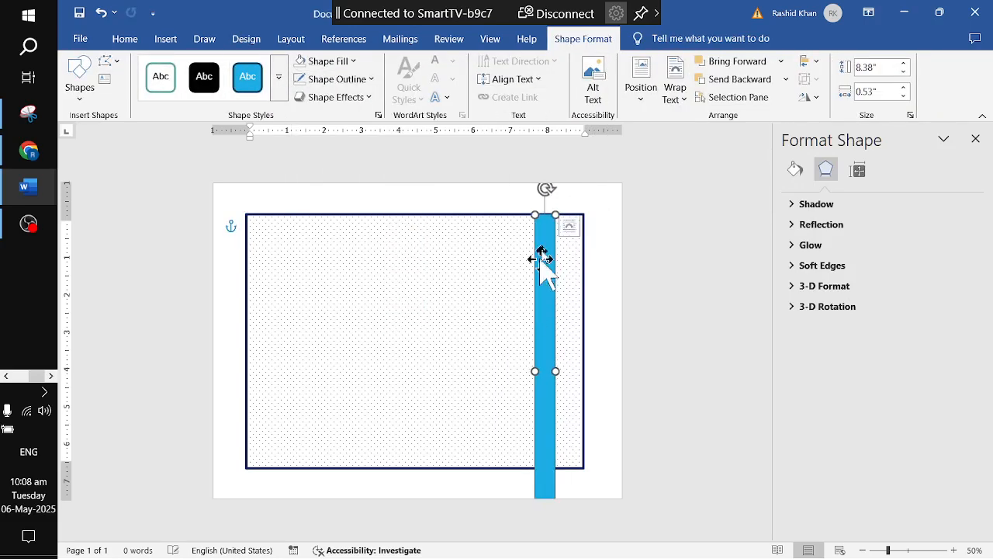
Step: Rotate the blue bar to a diagonal, move it across the page's upper-right corner, and duplicate it into four parallel, spaced stripes
left_click_drag(547, 193, 377, 171)
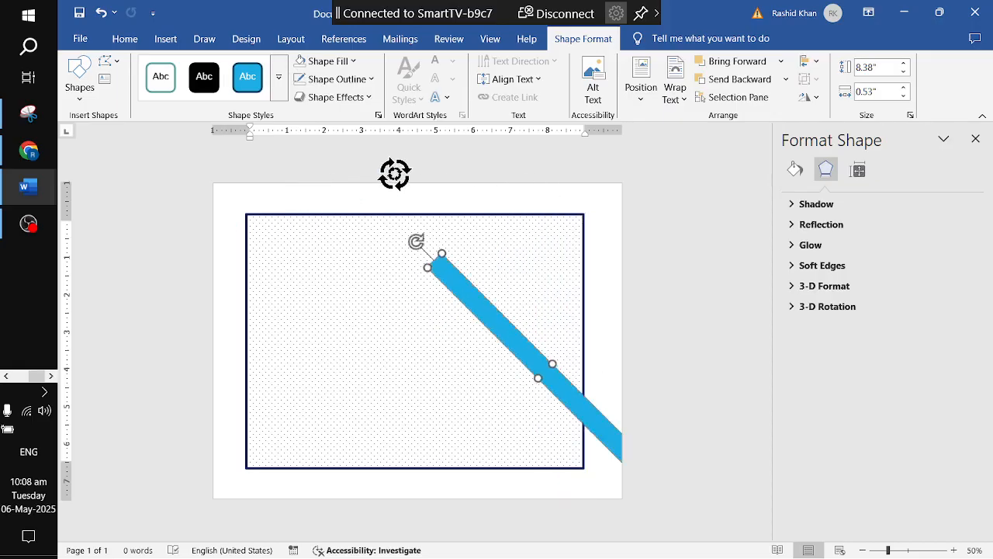
left_click_drag(572, 373, 584, 222)
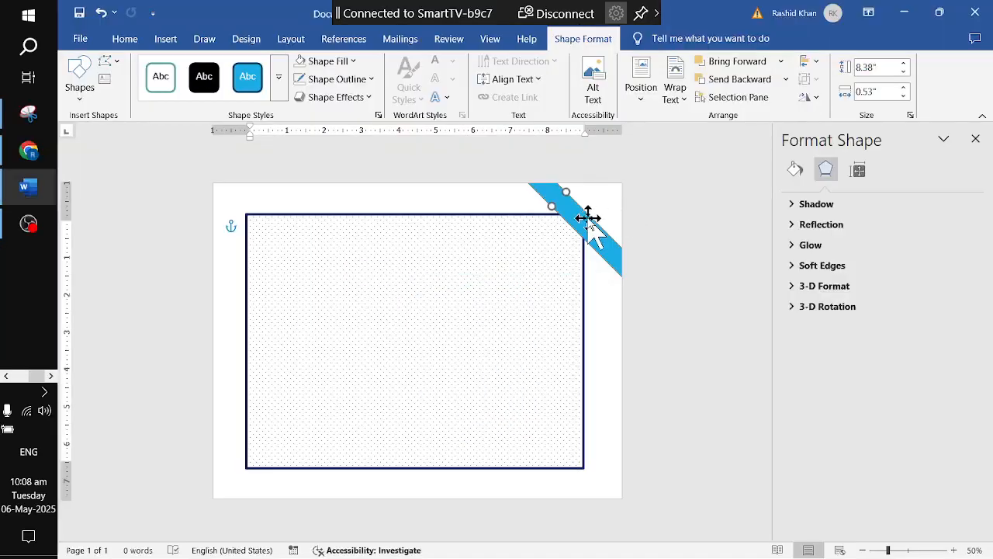
left_click_drag(588, 215, 580, 245)
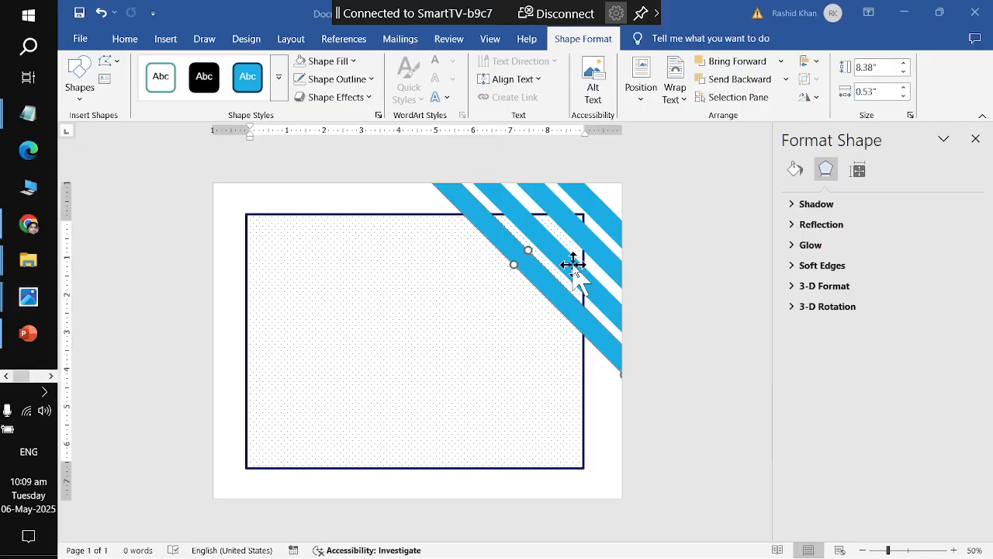
left_click_drag(573, 267, 543, 282)
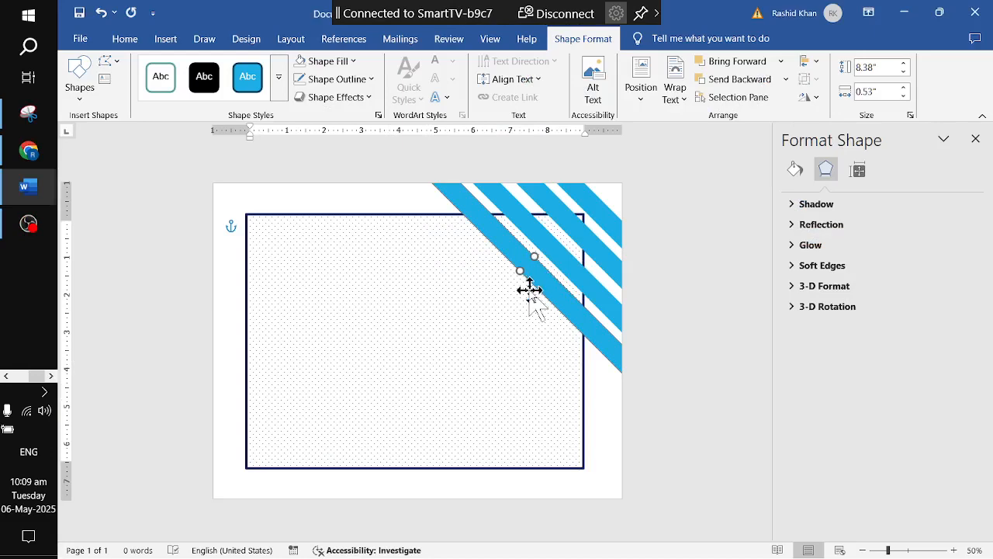
Step: Place a copy of the blue stripe diagonally across the page's lower-left corner
left_click_drag(536, 272, 348, 427)
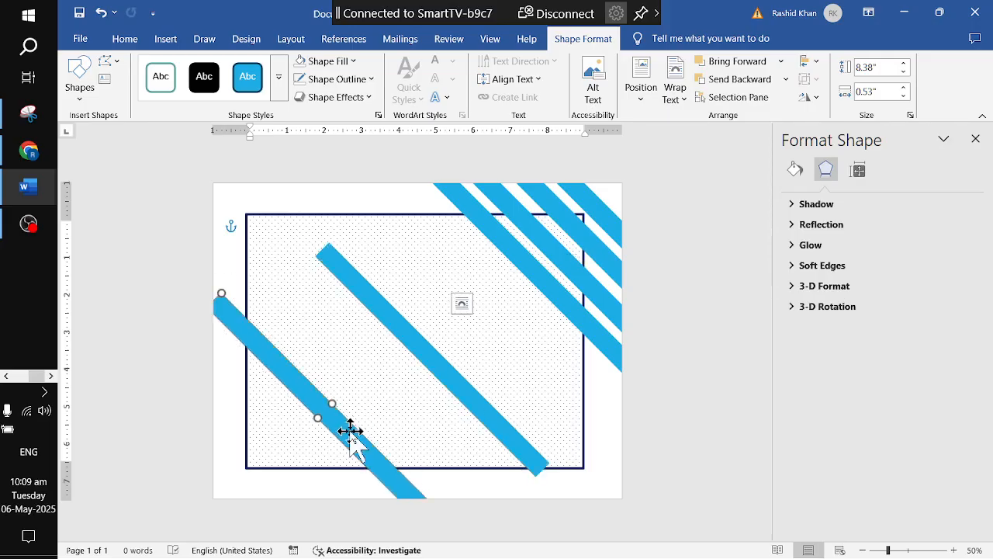
key("ctrl+z")
key("ctrl+y")
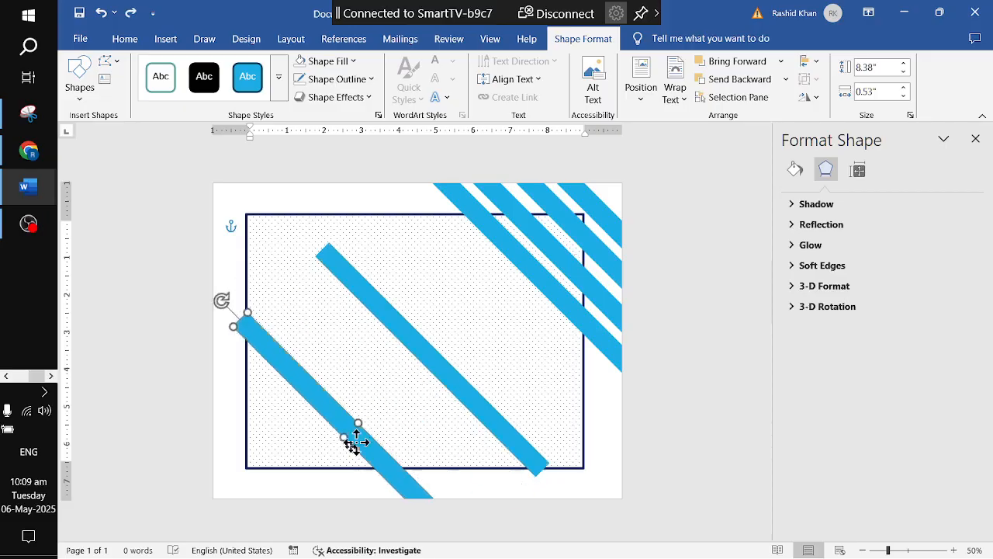
left_click_drag(350, 437, 302, 473)
key("alt+Tab")
key("alt+Tab")
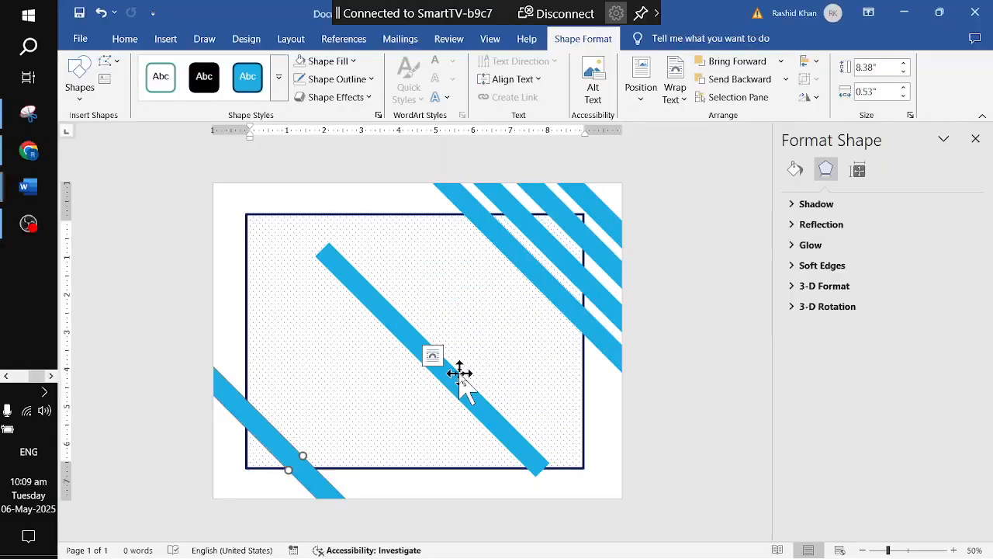
Step: Delete the leftover blue stripe in the middle of the dotted frame
left_click(459, 382)
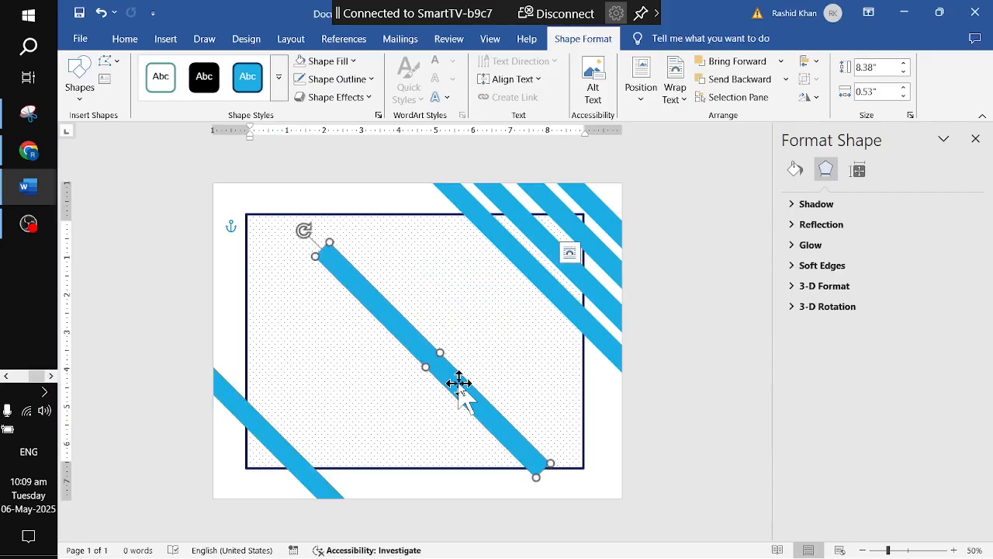
key("Down")
key("Right")
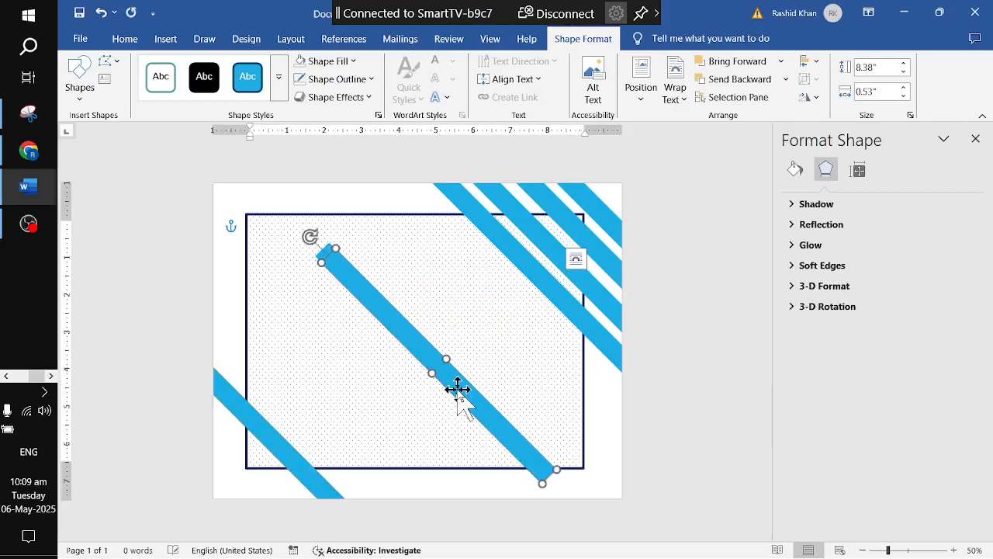
left_click(455, 395)
left_click(457, 389)
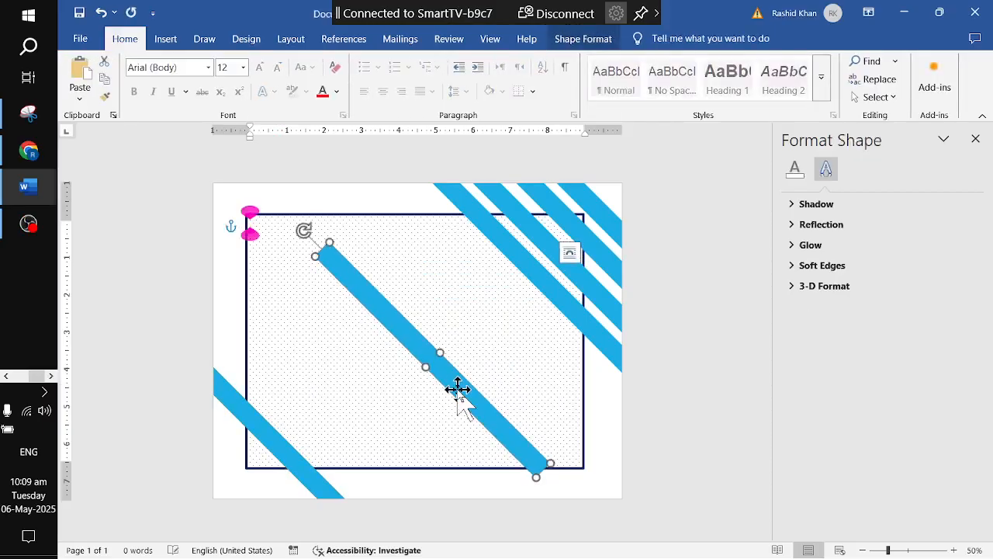
key("Delete")
Step: Check the stripe layering in the reference certificate image, and bring the dotted frame in front of all the stripes
key("alt+Tab")
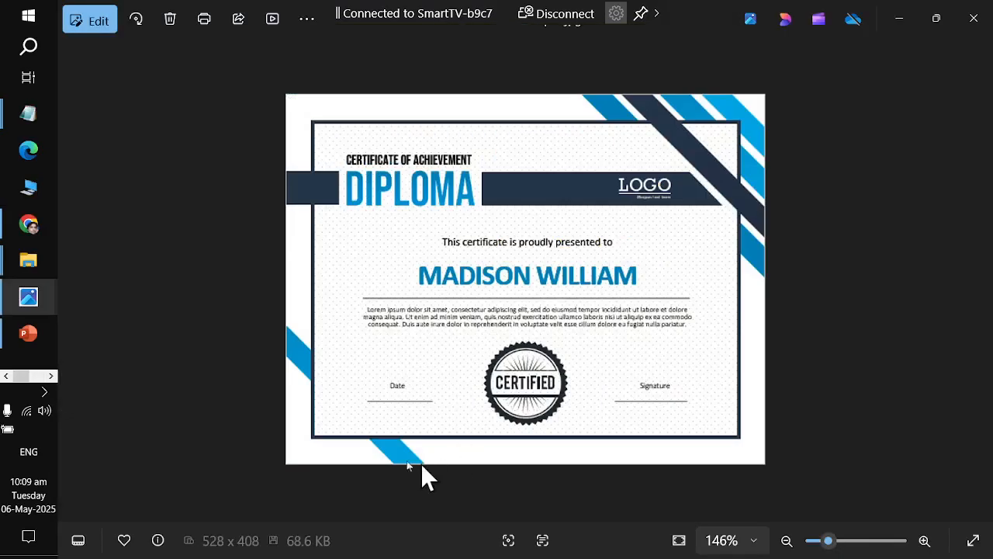
key("alt+Tab")
key("alt+Tab")
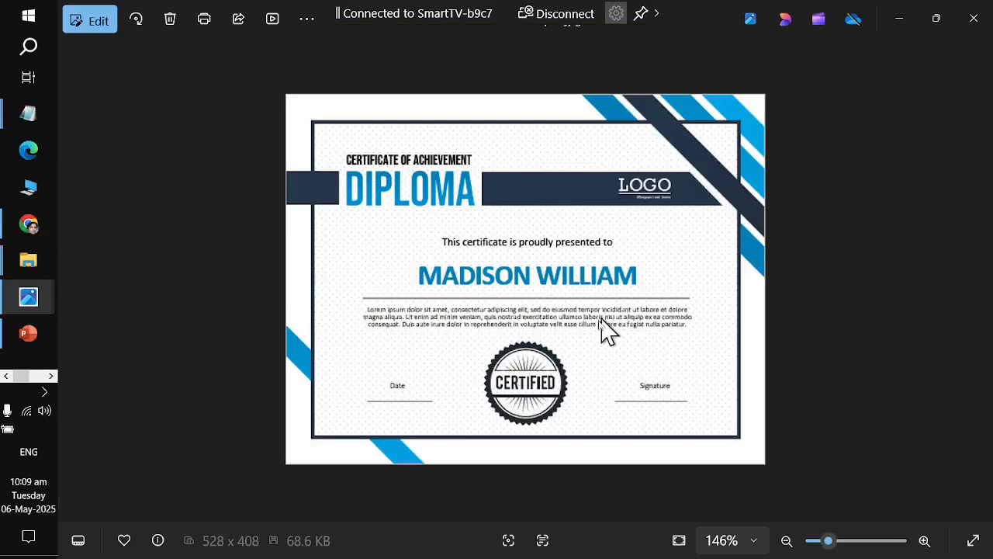
key("alt+Tab")
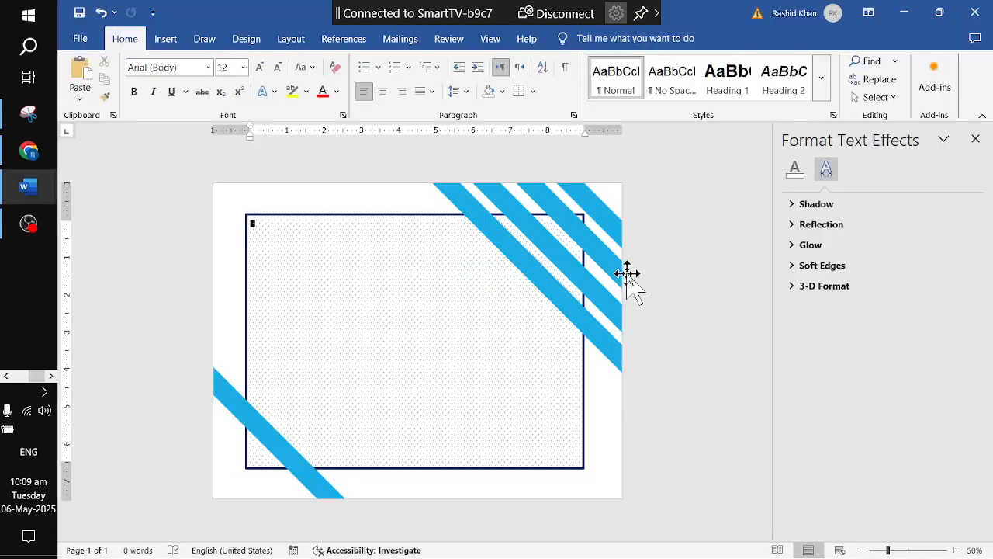
left_click(357, 218)
right_click(361, 220)
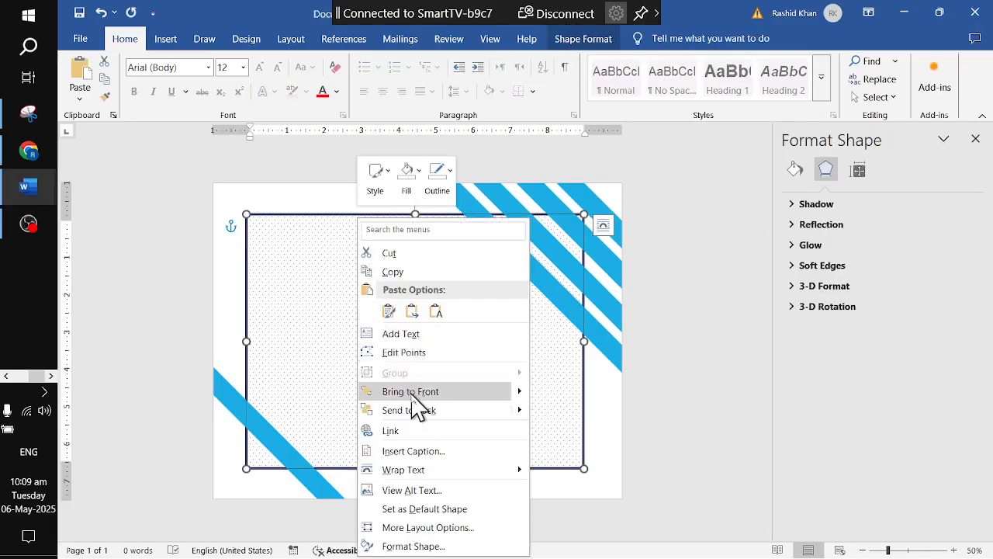
left_click(569, 383)
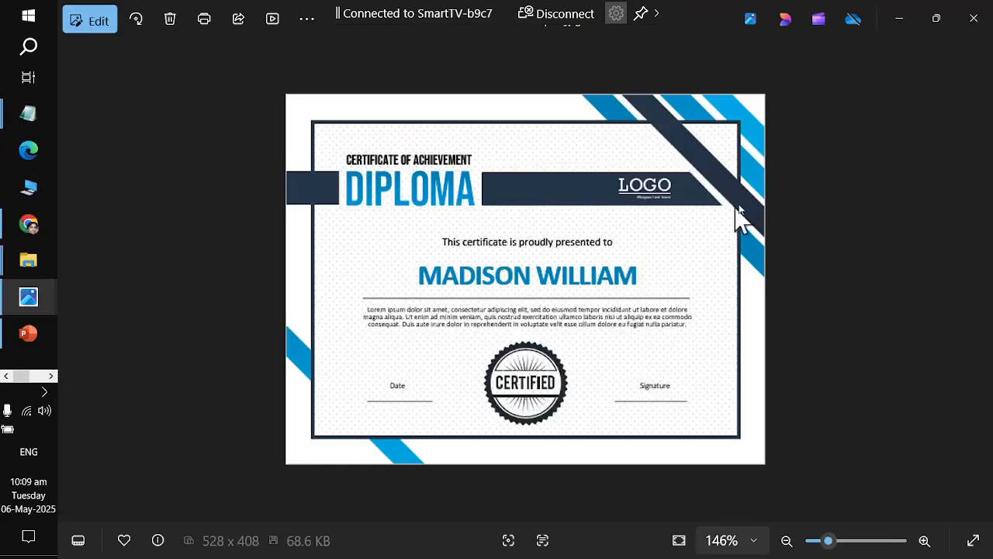
key("alt+Tab")
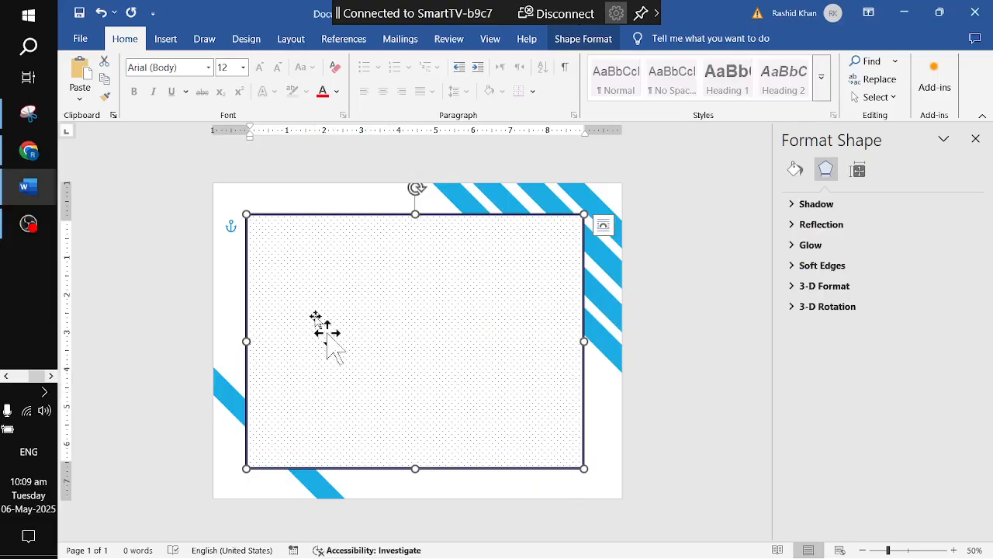
left_click(975, 138)
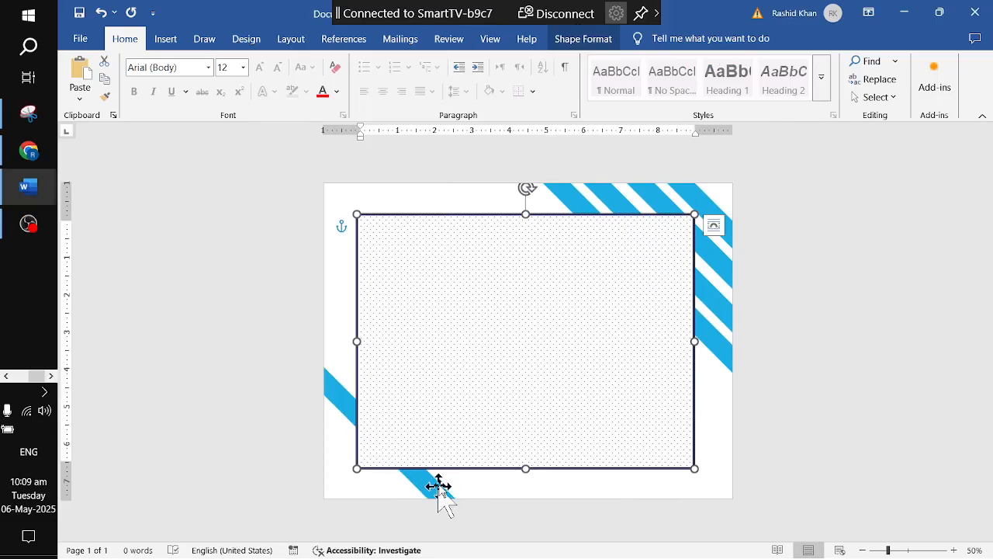
double_click(395, 481)
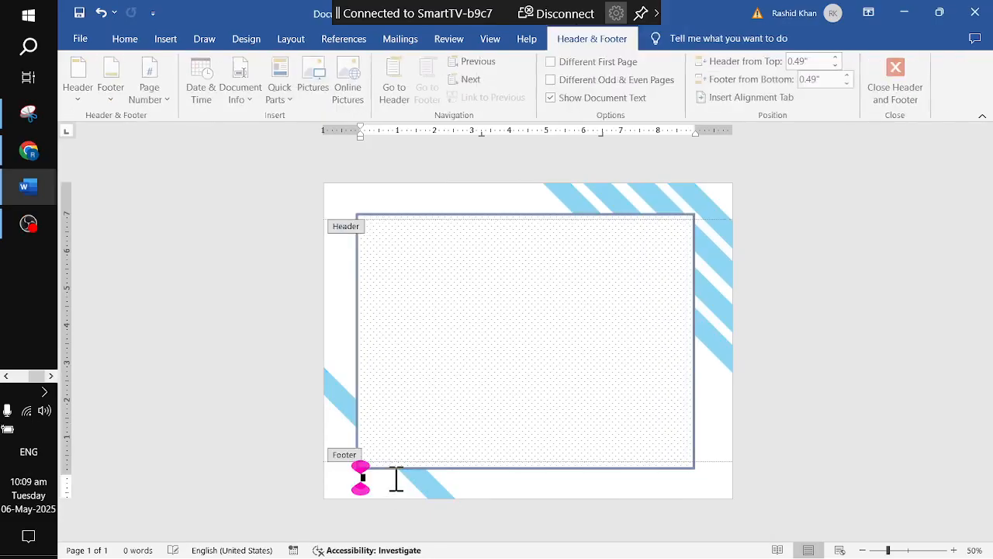
double_click(687, 364)
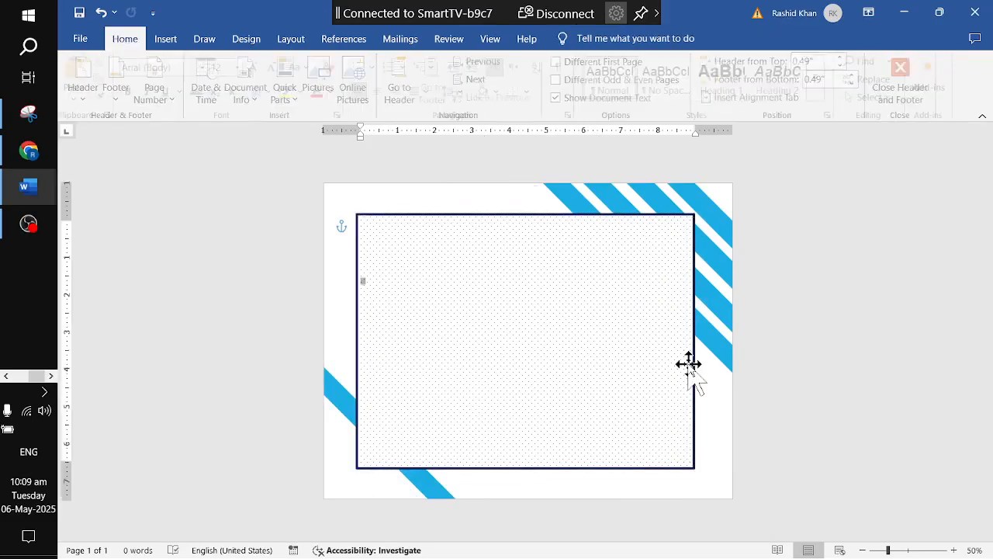
Step: Bring the third stripe from the upper-right corner in front of the frame and fill it with the standard dark blue
left_click(719, 314)
right_click(719, 311)
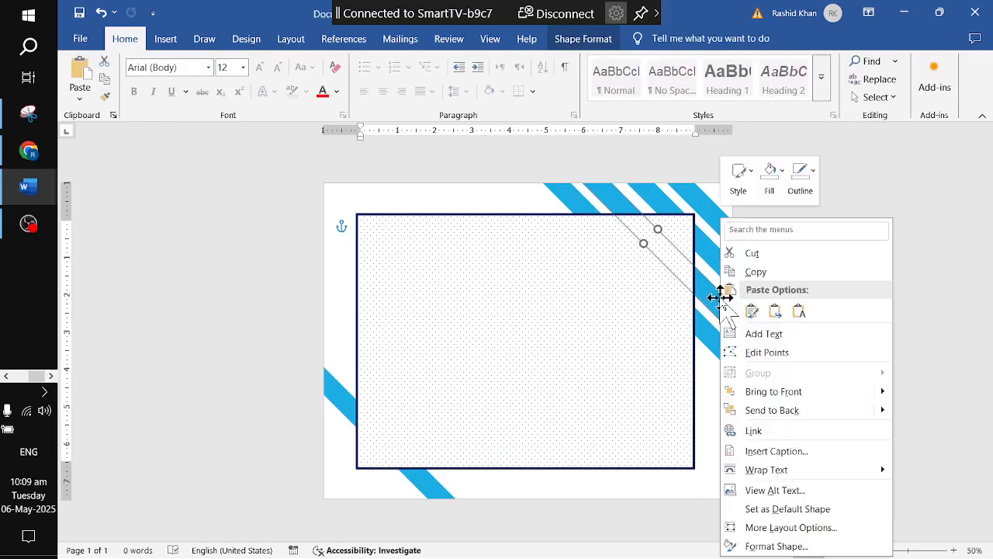
left_click(761, 391)
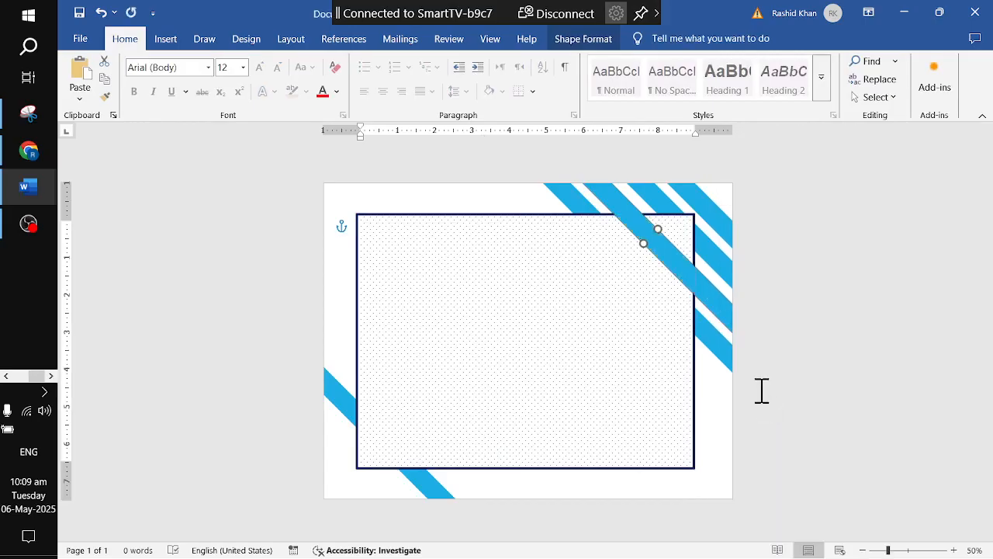
left_click(583, 39)
left_click(349, 61)
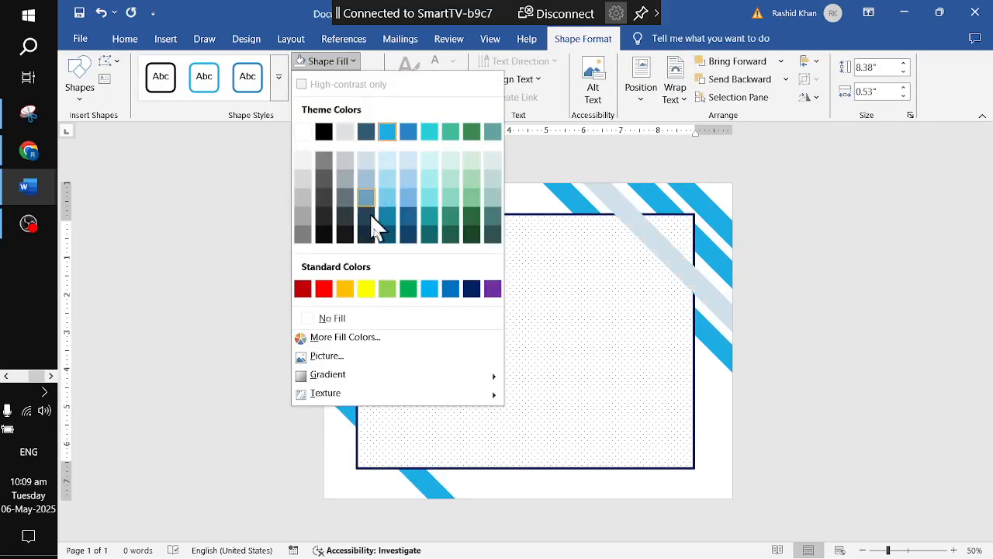
left_click(471, 288)
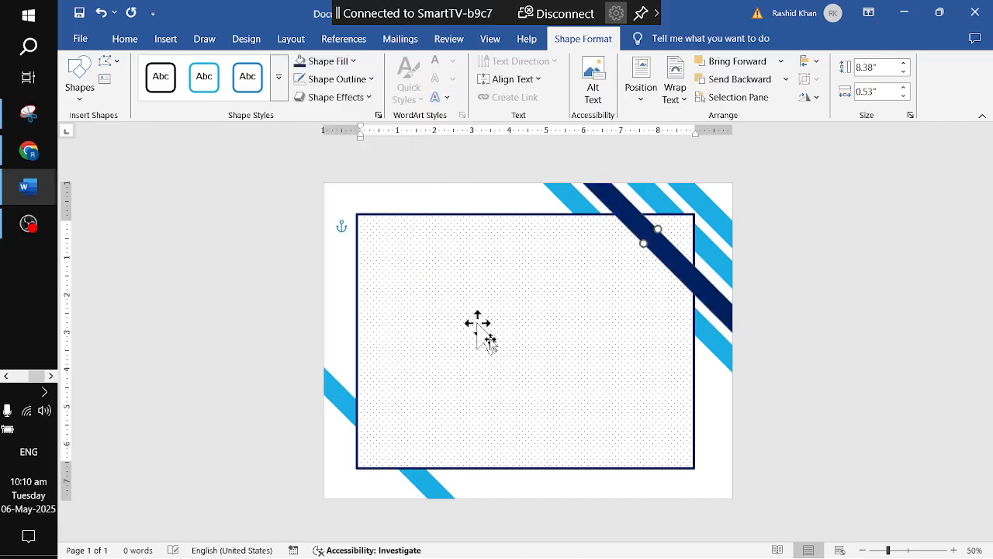
left_click(816, 366)
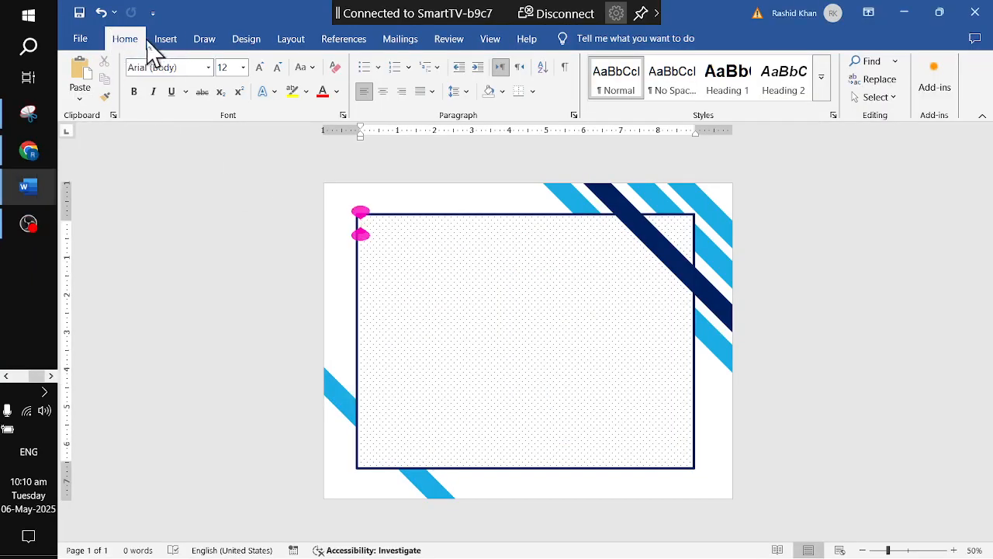
Step: Draw a rectangle about 0.9" high and 1.58" wide across the upper part of the frame's left edge
left_click(165, 39)
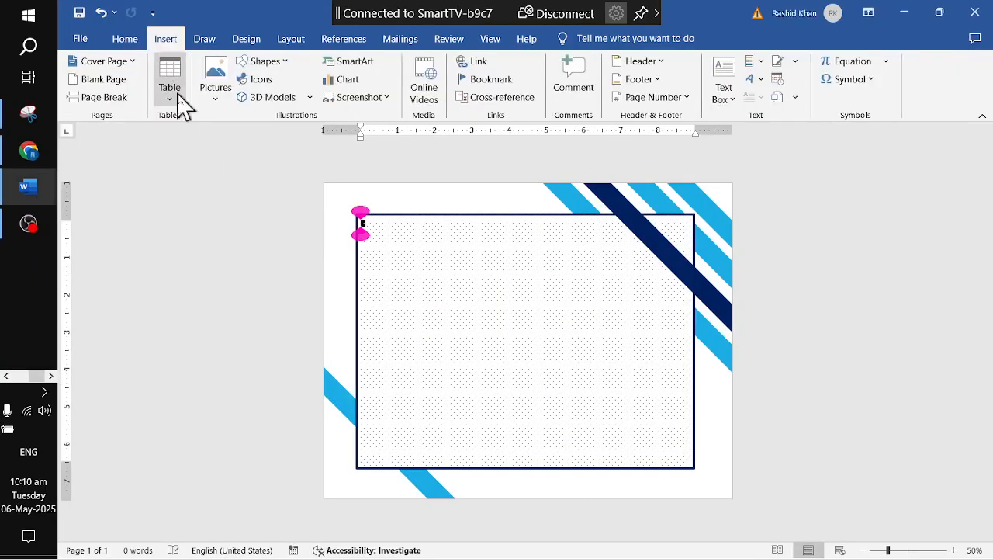
left_click(264, 62)
left_click(298, 100)
mouse_move(425, 280)
left_mouse_down()
mouse_move(479, 333)
mouse_move(356, 246)
mouse_move(389, 246)
left_mouse_up()
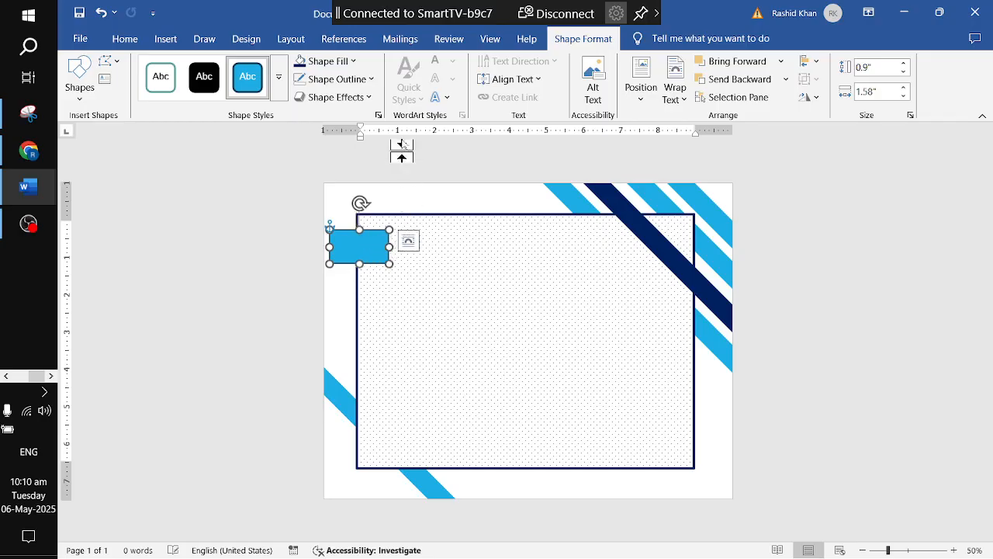
Step: Remove the small rectangle's outline and fill it with the standard dark blue
left_click(344, 60)
left_click(330, 79)
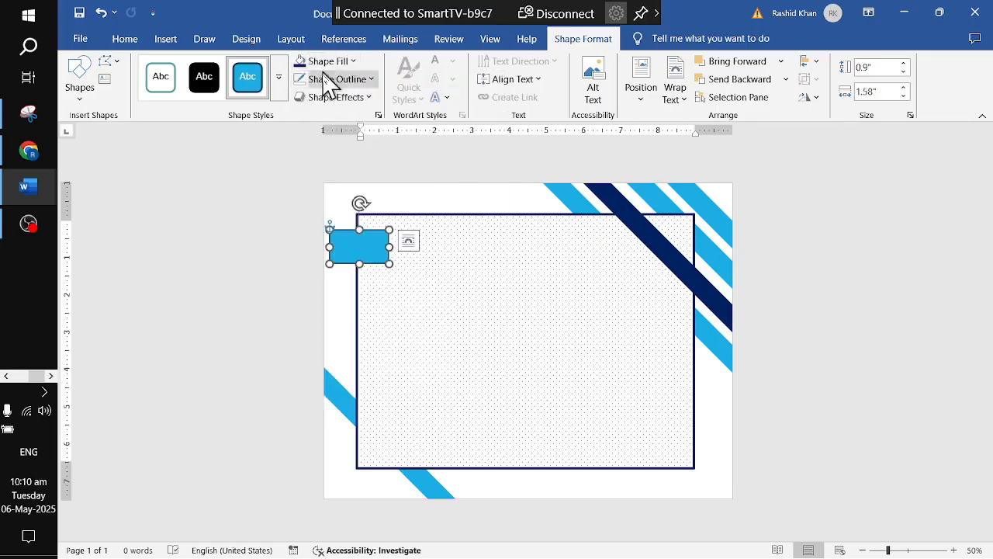
left_click(334, 79)
left_click(347, 342)
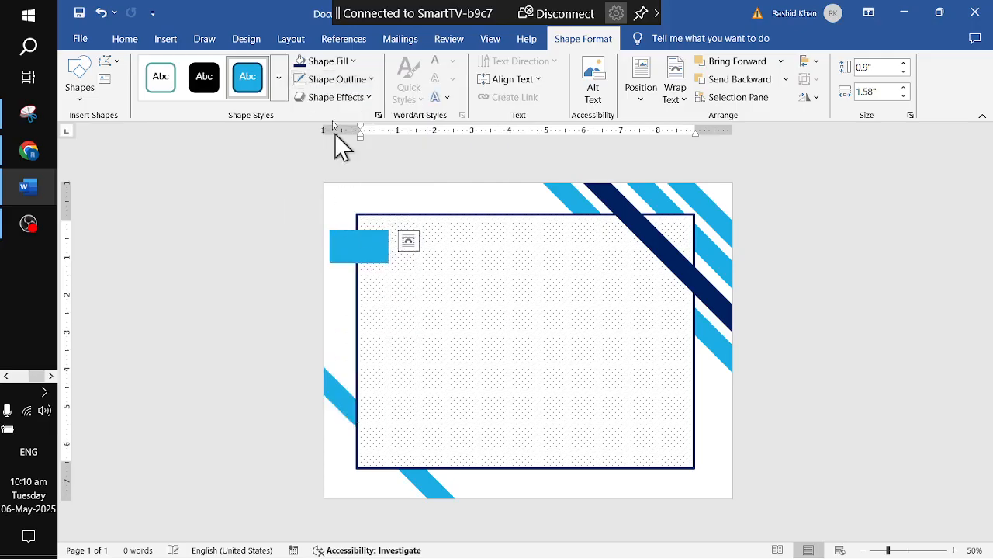
left_click(333, 64)
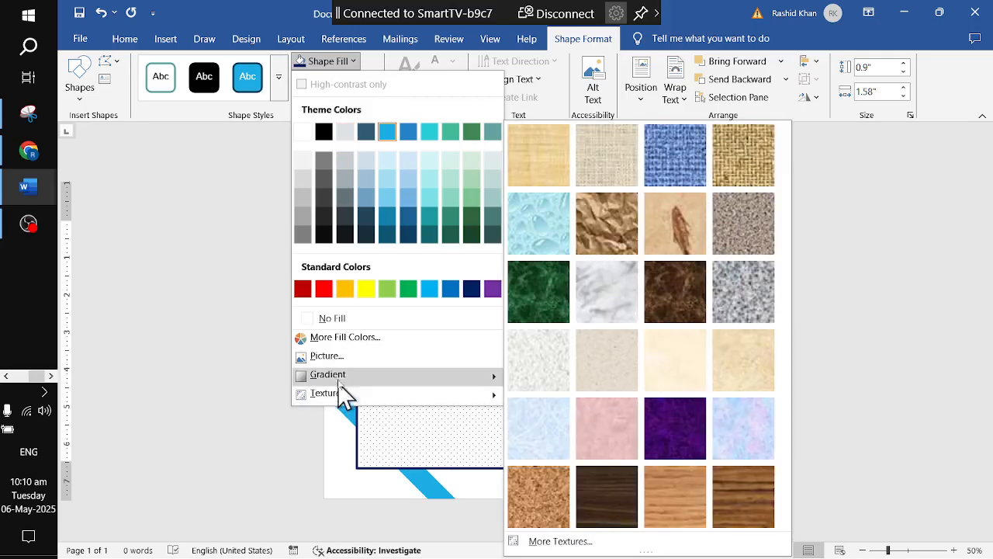
left_click(332, 66)
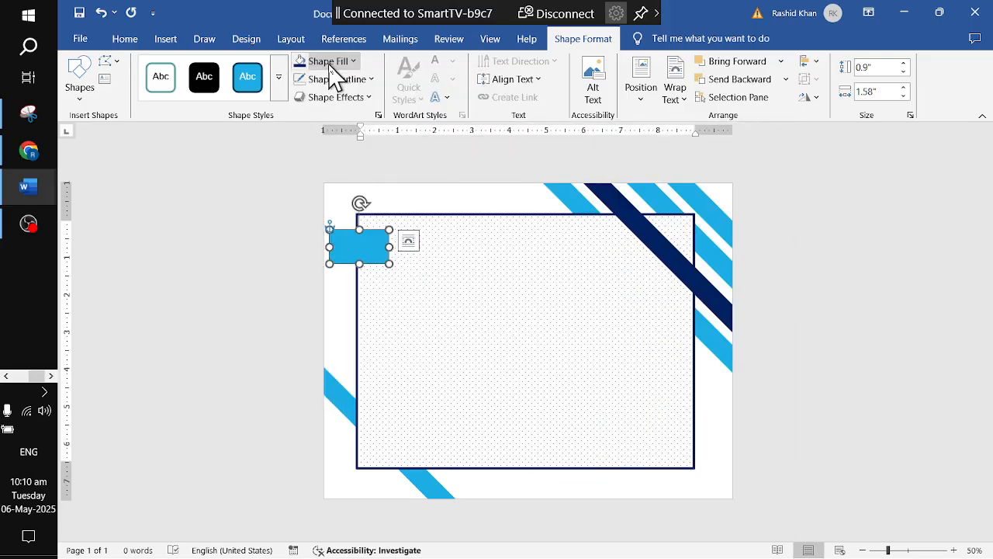
left_click(334, 69)
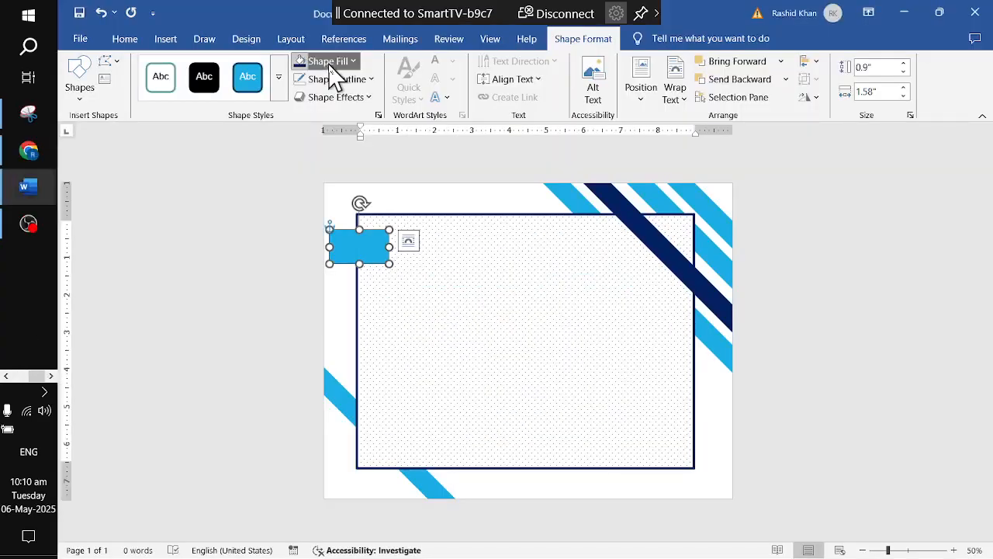
left_click(328, 62)
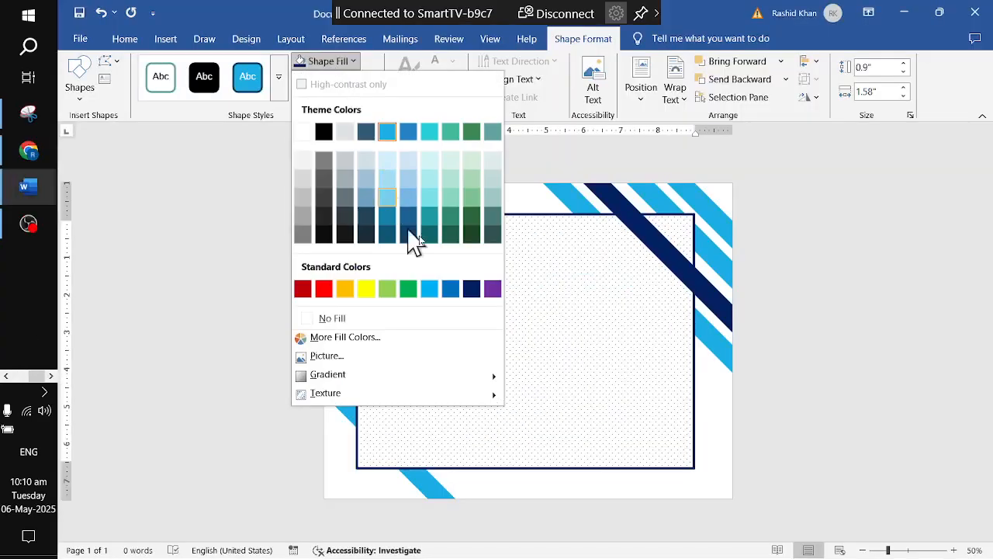
left_click(469, 291)
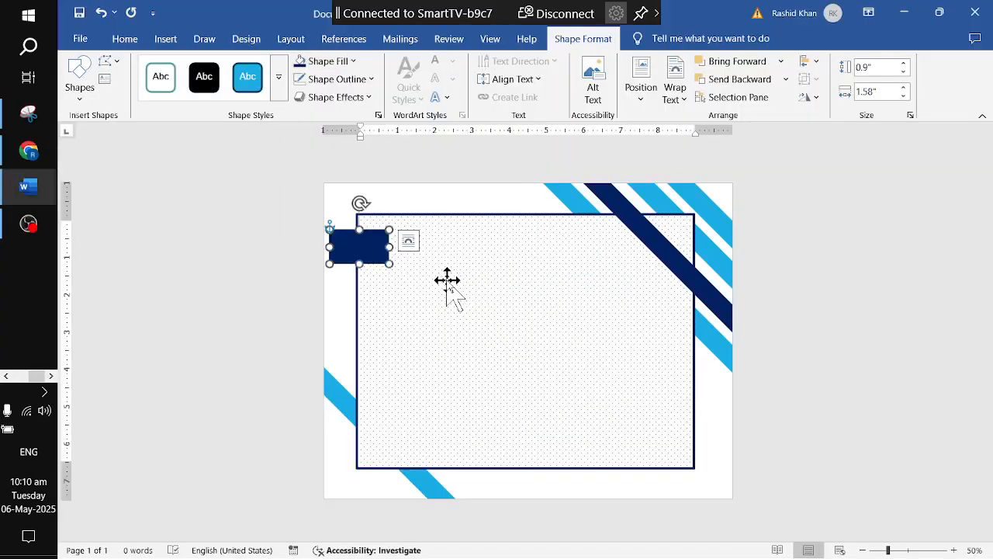
Step: Duplicate the dark blue rectangle, align the copy just right of the original, and widen it to reach the dark diagonal stripe
left_click_drag(447, 281, 452, 286)
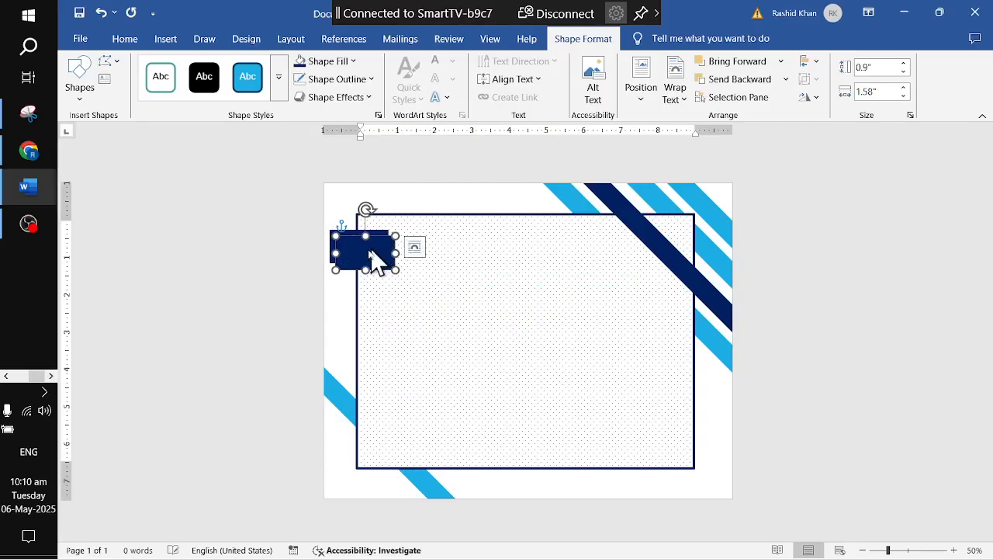
left_click_drag(370, 260, 627, 248)
left_click(349, 245, "shift")
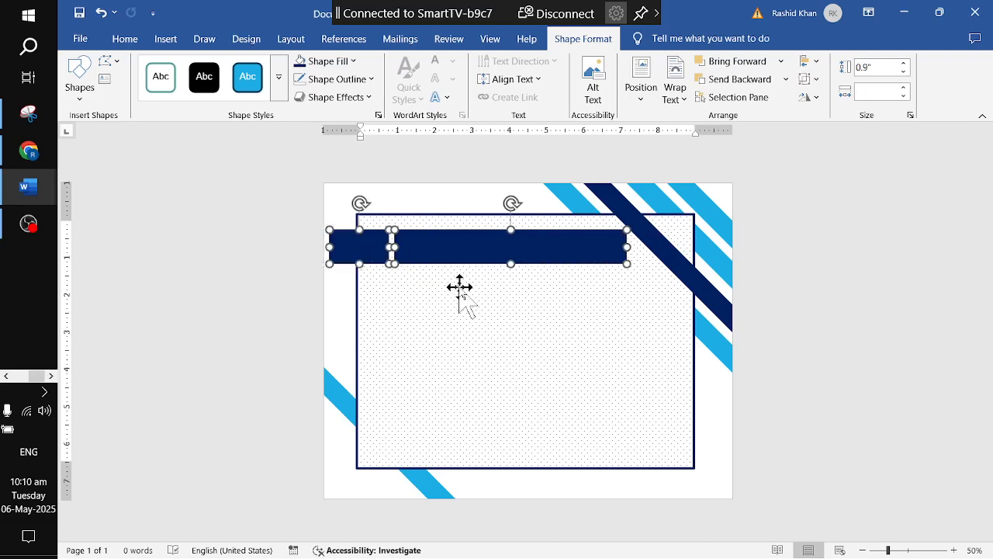
Step: Move the two dark blue bars together lower down the frame, keeping their horizontal positions
key("Down")
key("Down")
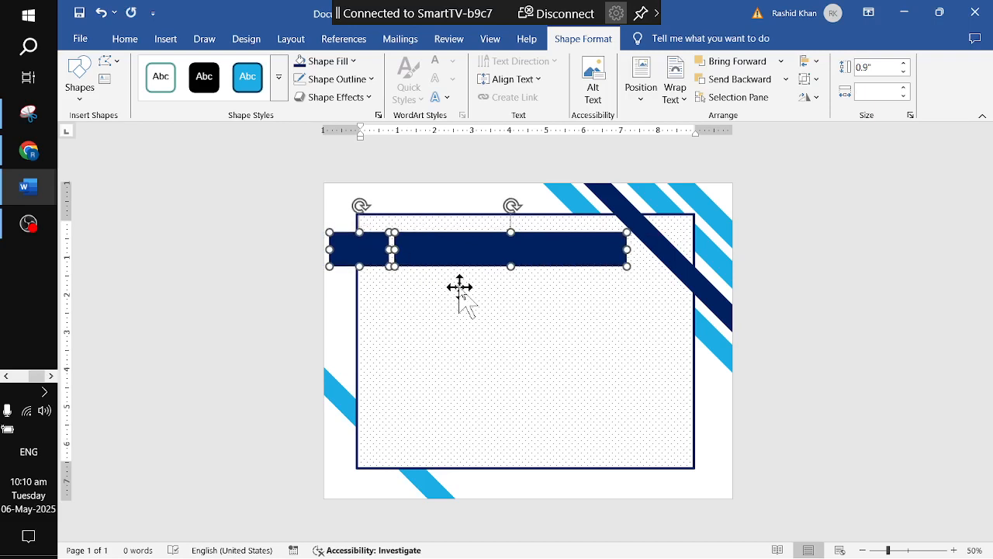
key("Down")
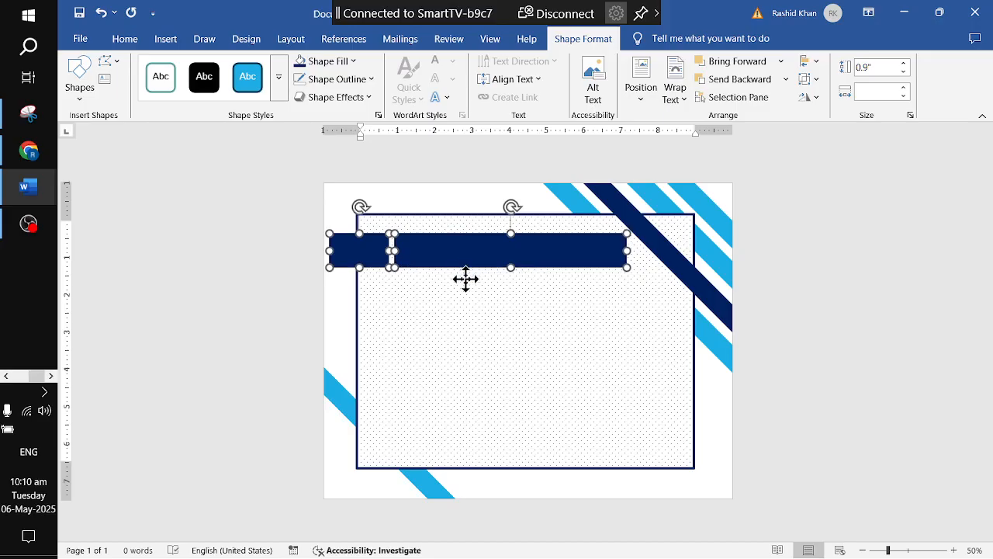
mouse_move(466, 279)
left_mouse_down()
mouse_move(468, 295)
mouse_move(467, 268)
mouse_move(460, 281)
left_mouse_up()
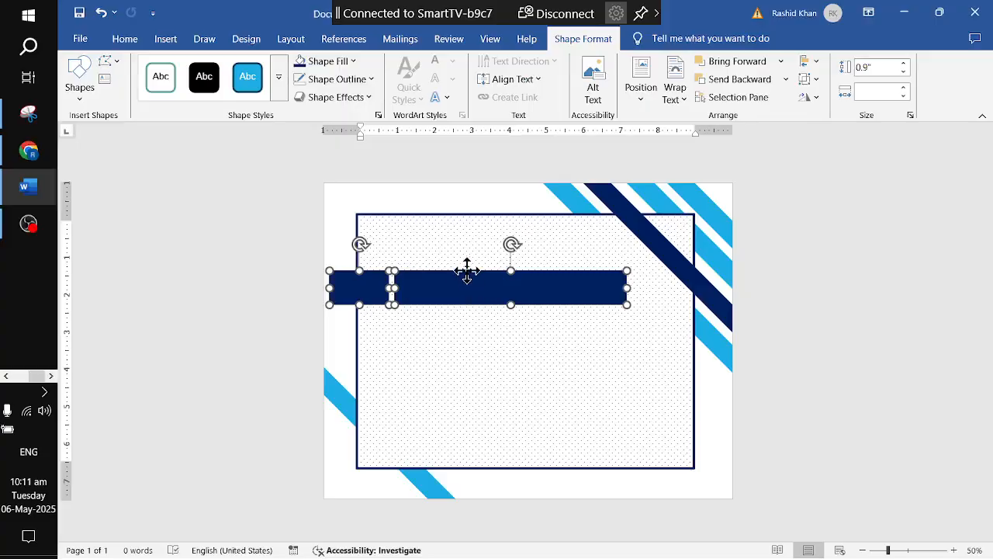
key("Up")
key("Up")
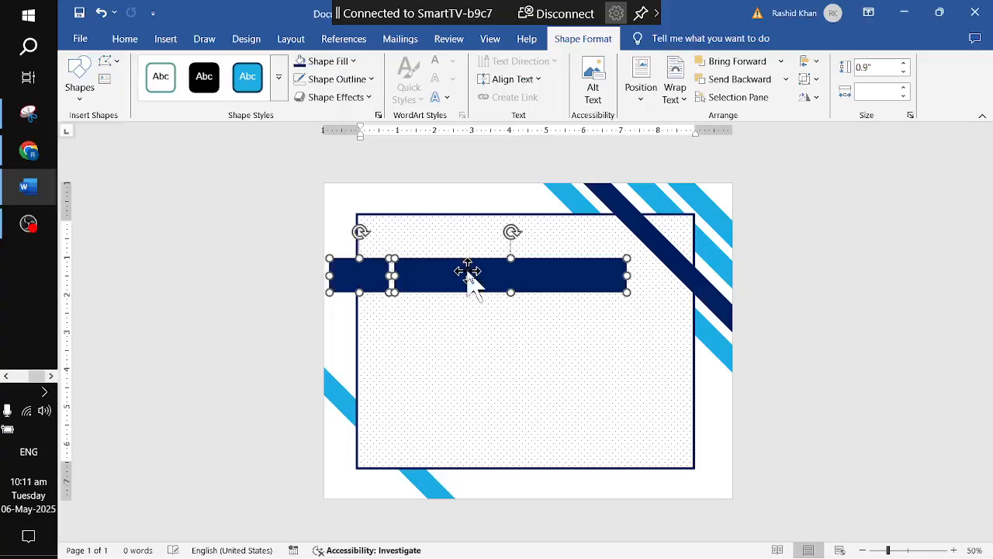
left_click(509, 339)
left_click(822, 359)
Step: Shorten the wide bar's left end to leave a title gap and extend its right end, making it about 4.82" wide
left_click(510, 285)
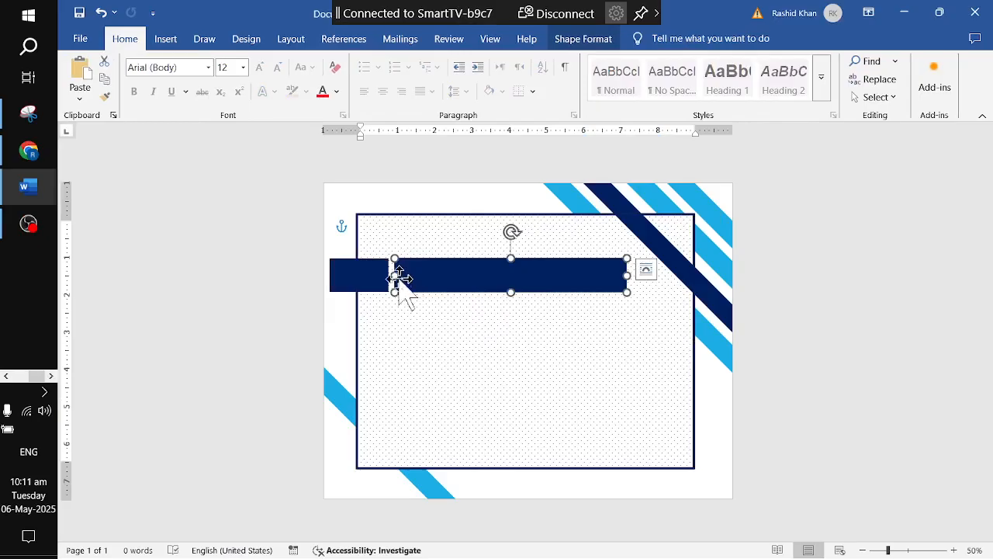
left_click_drag(395, 277, 473, 281)
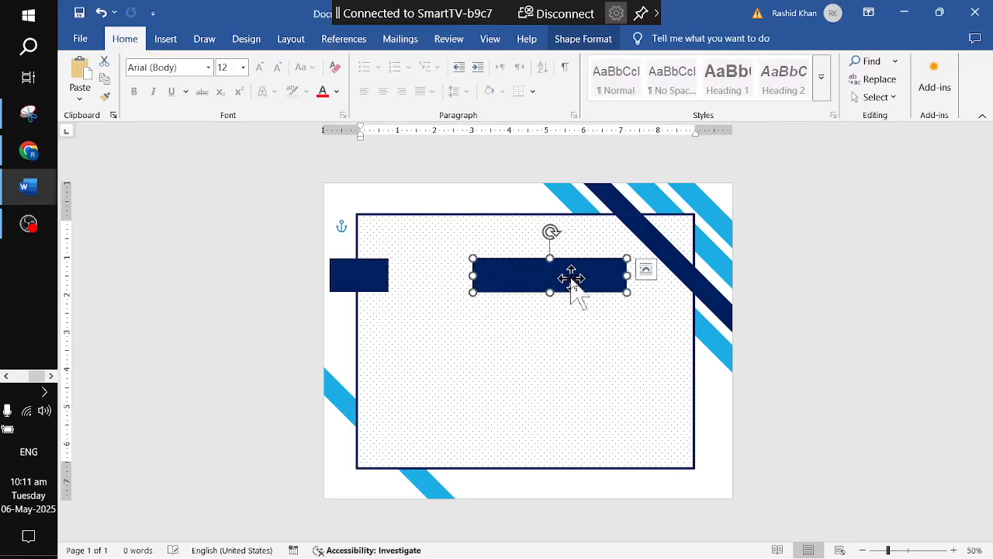
left_click_drag(627, 277, 652, 277)
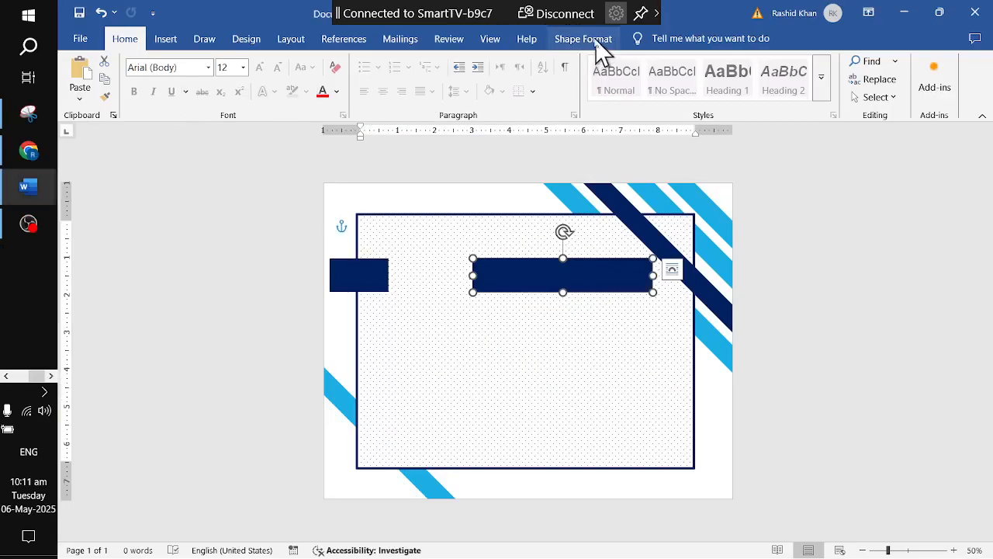
Step: Try to slant the wide bar's right end by moving its lower-right edit point outward towards the dark stripe
left_click(583, 40)
left_click(115, 62)
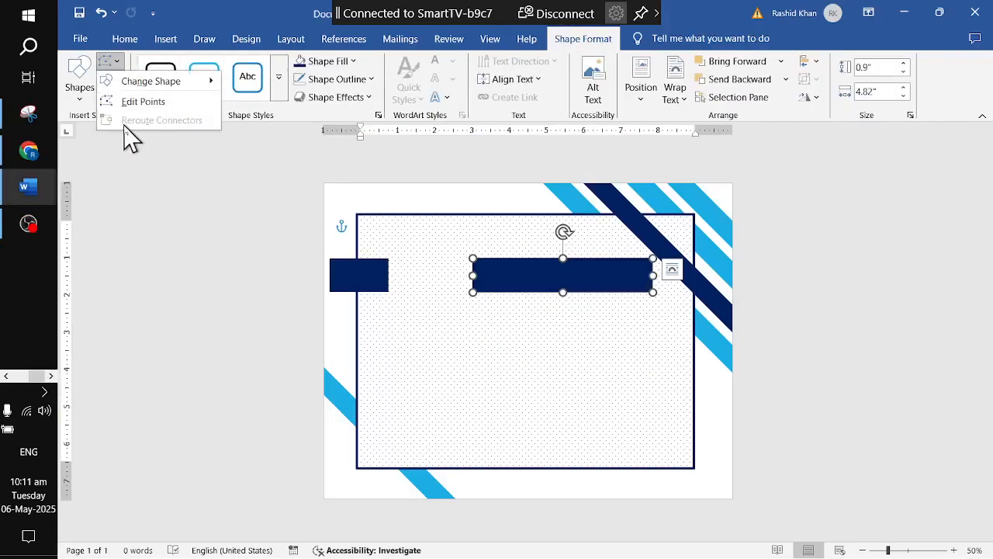
left_click(155, 138)
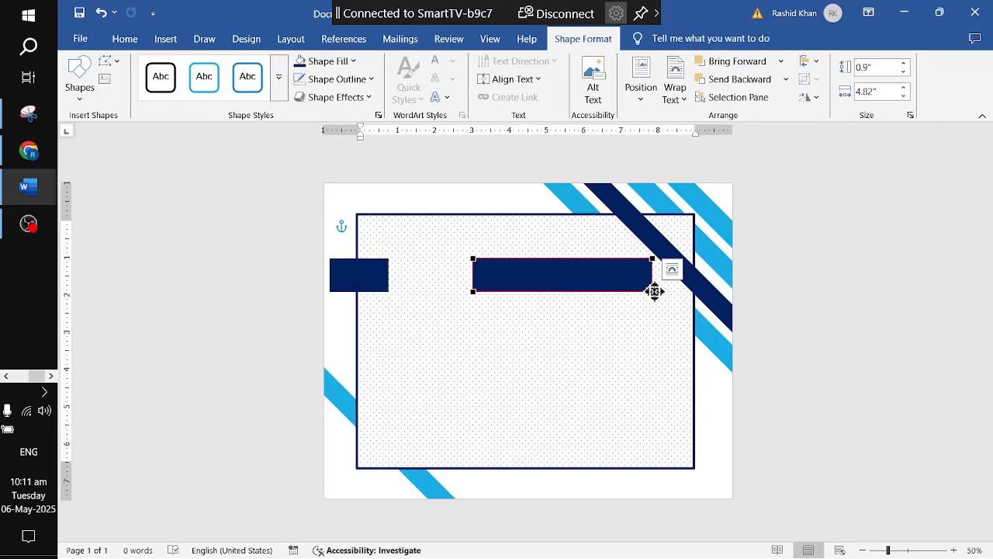
left_click_drag(655, 291, 664, 291)
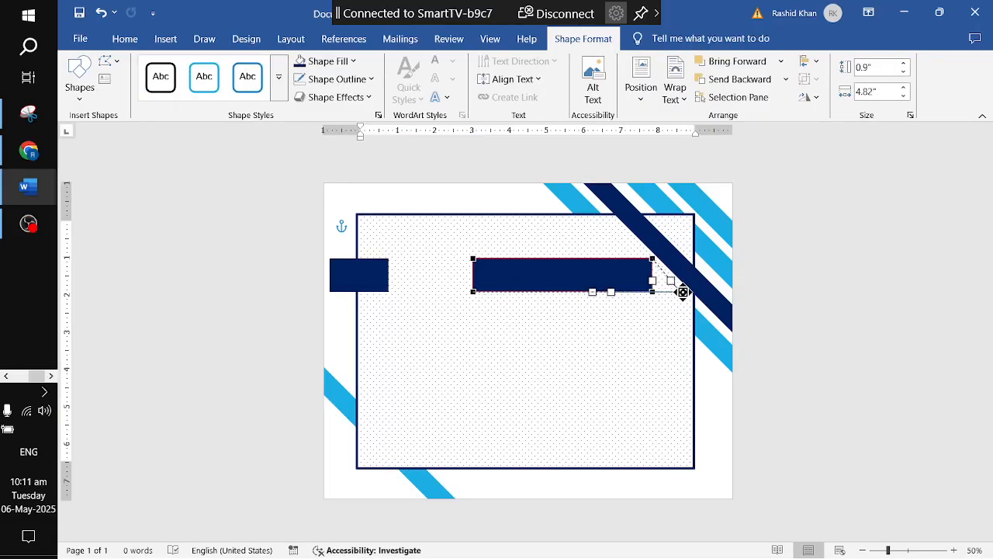
left_click_drag(685, 292, 685, 292)
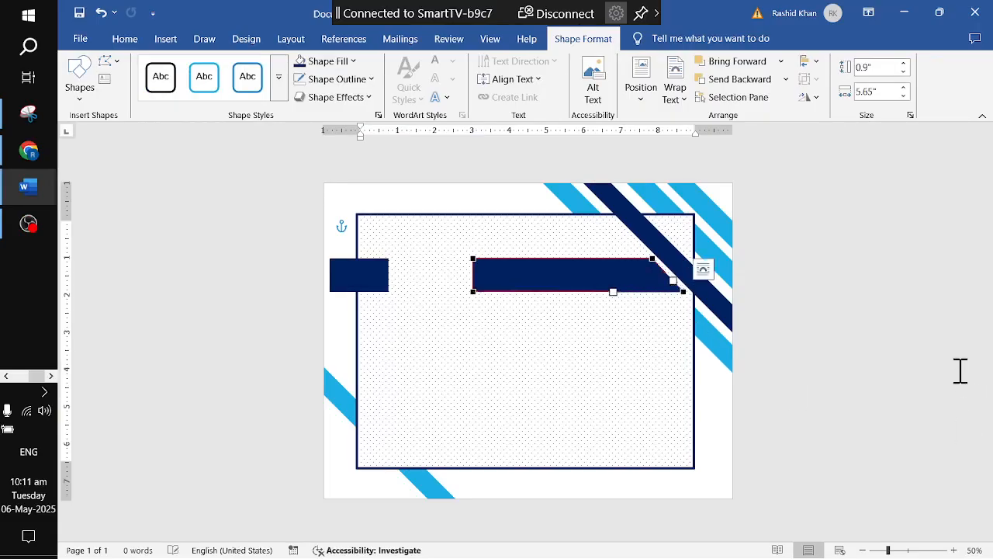
left_click(937, 336)
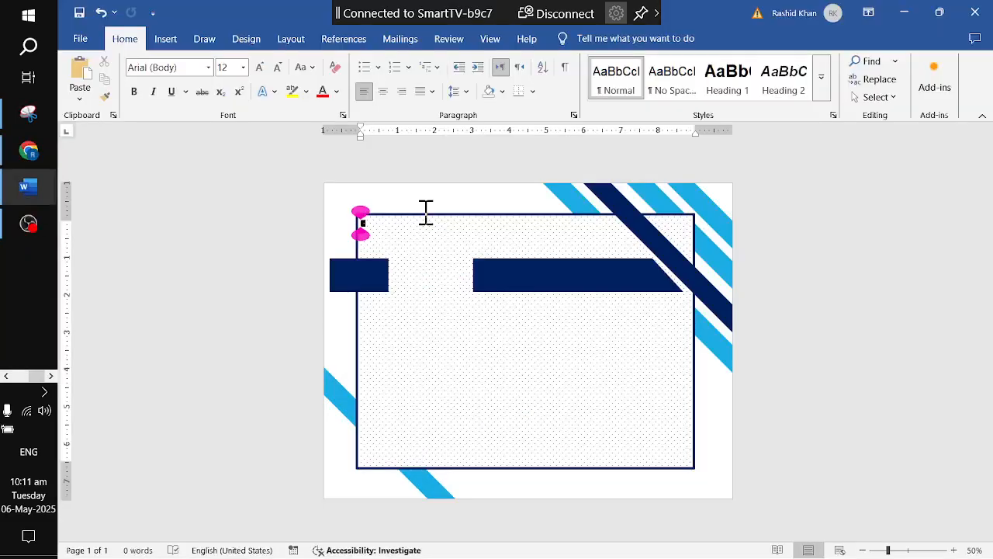
left_click(492, 232)
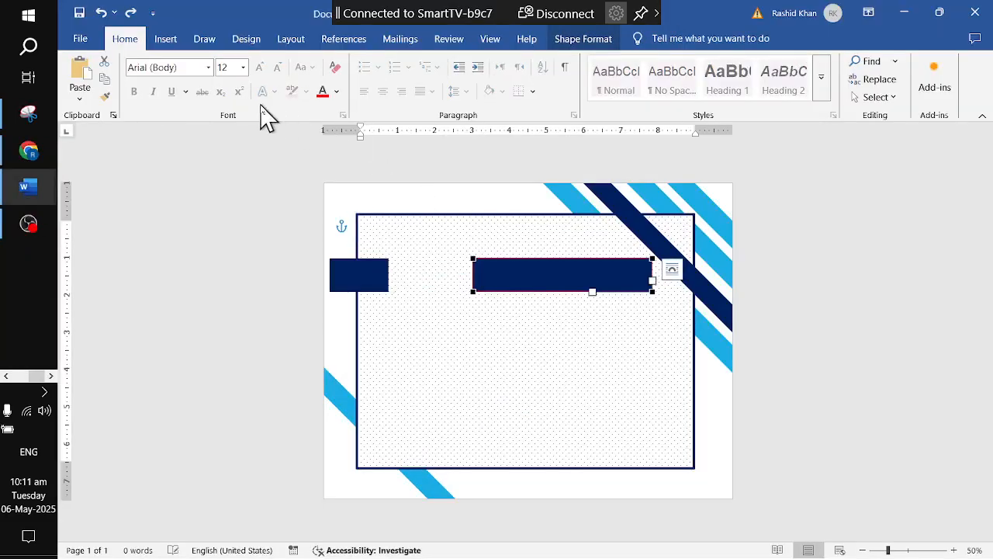
key("Escape")
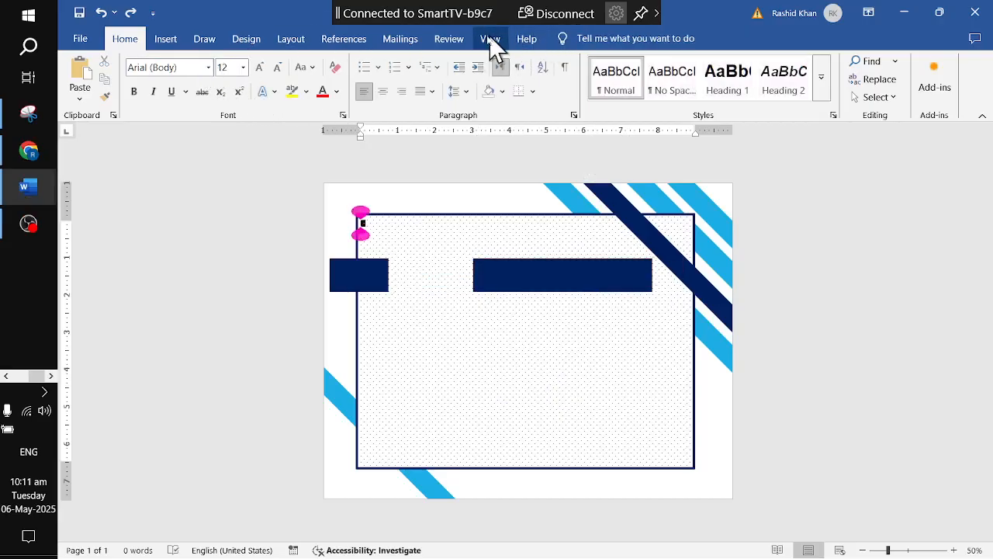
Step: Edit the wide bar's points, extending its lower-right corner outward so the end slants parallel to the dark diagonal stripe
left_click(555, 260)
left_click(578, 39)
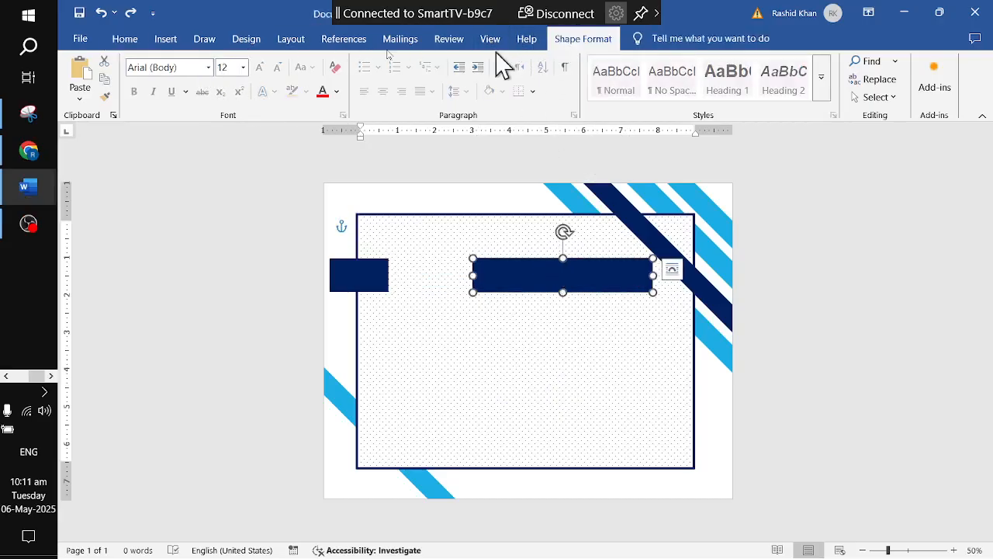
left_click(110, 61)
left_click(144, 111)
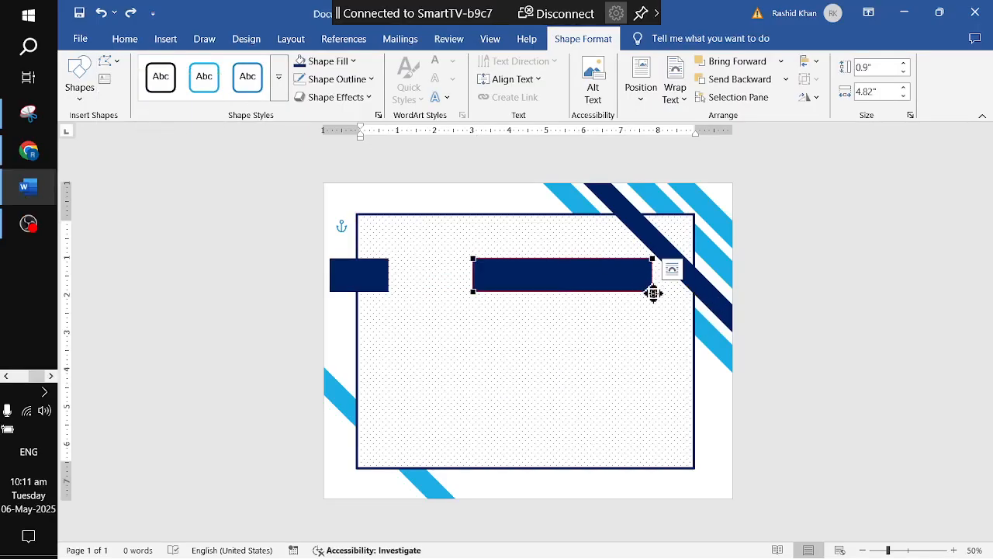
left_click_drag(652, 291, 687, 290)
left_click(729, 432)
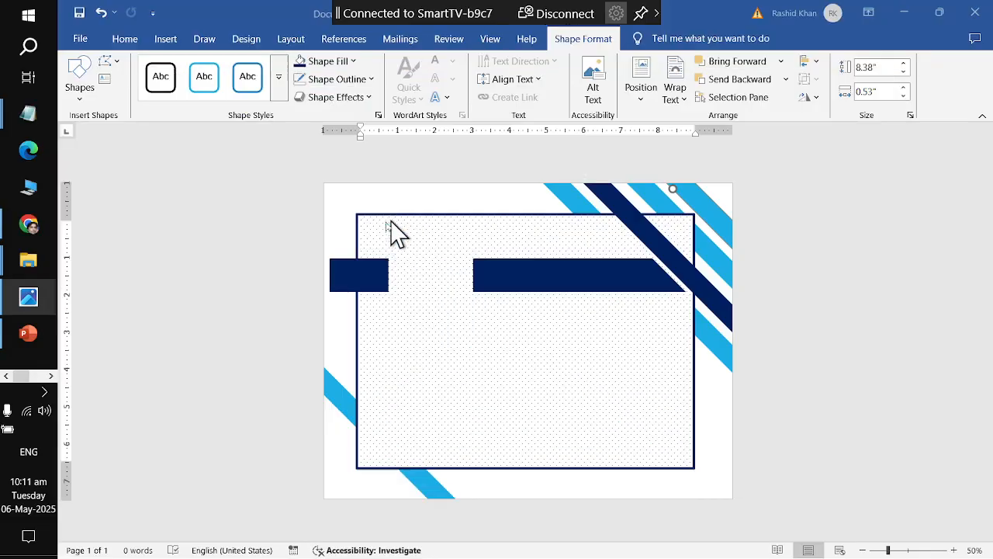
Step: Insert a WordArt text object into the certificate
left_click(130, 39)
left_click(165, 39)
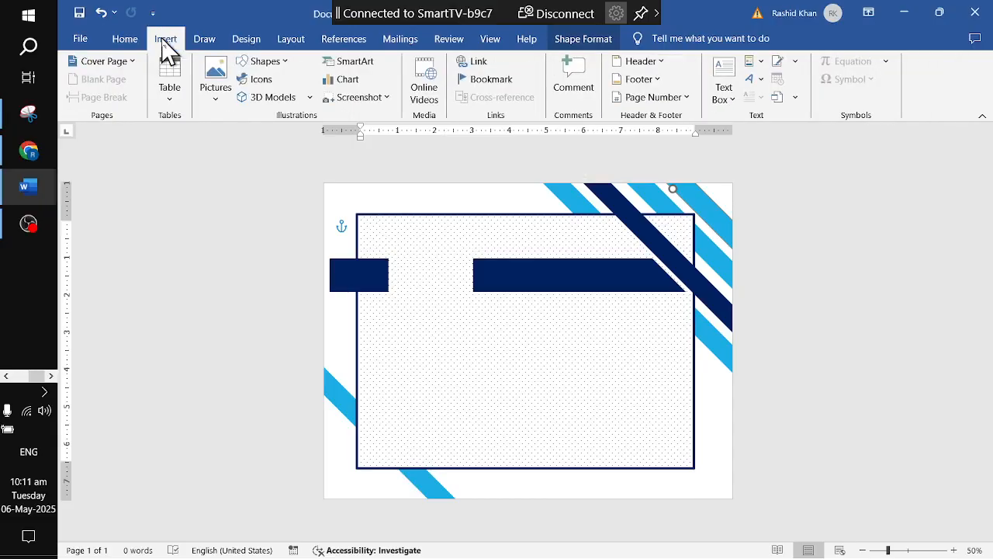
left_click(753, 79)
left_click(854, 125)
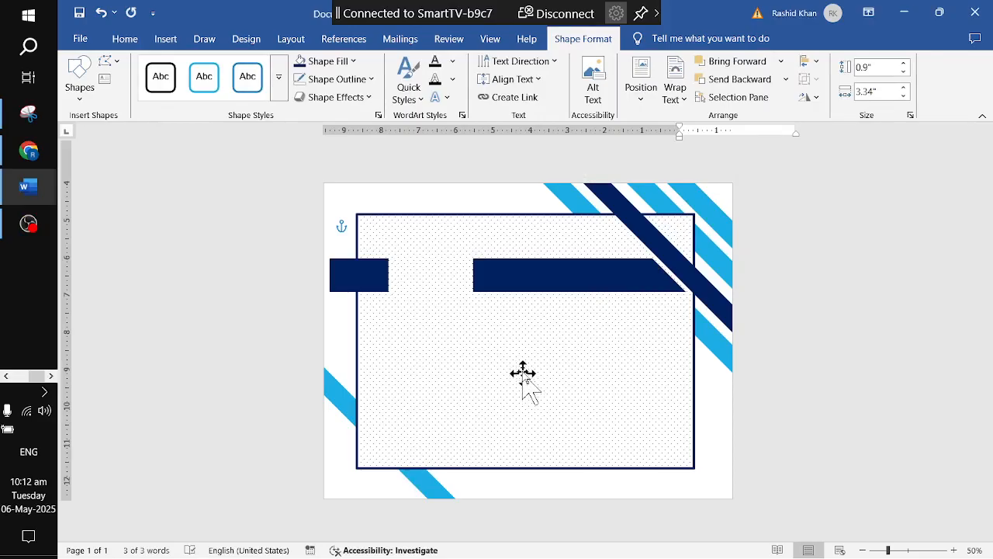
Step: Send the dotted frame behind the diagonal stripes
right_click(487, 426)
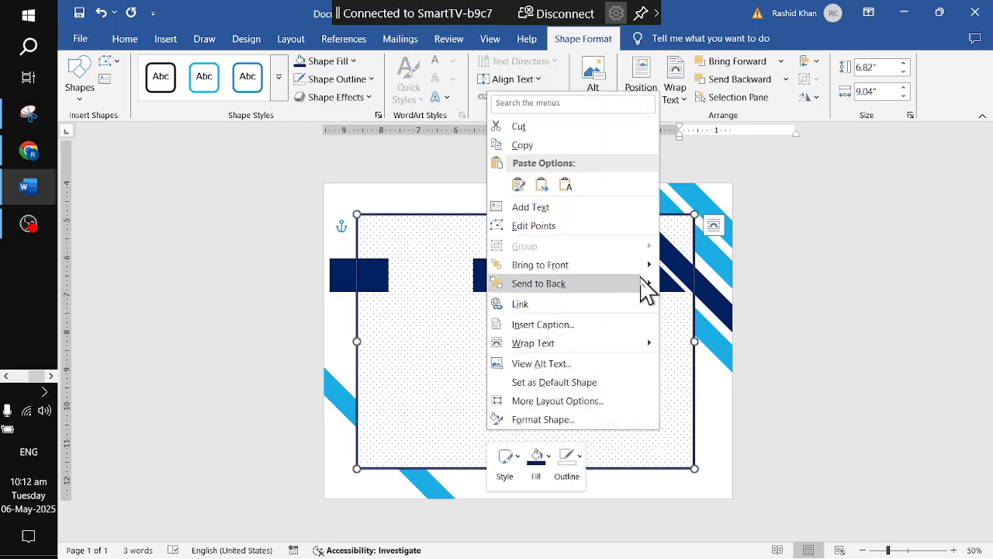
mouse_move(646, 287)
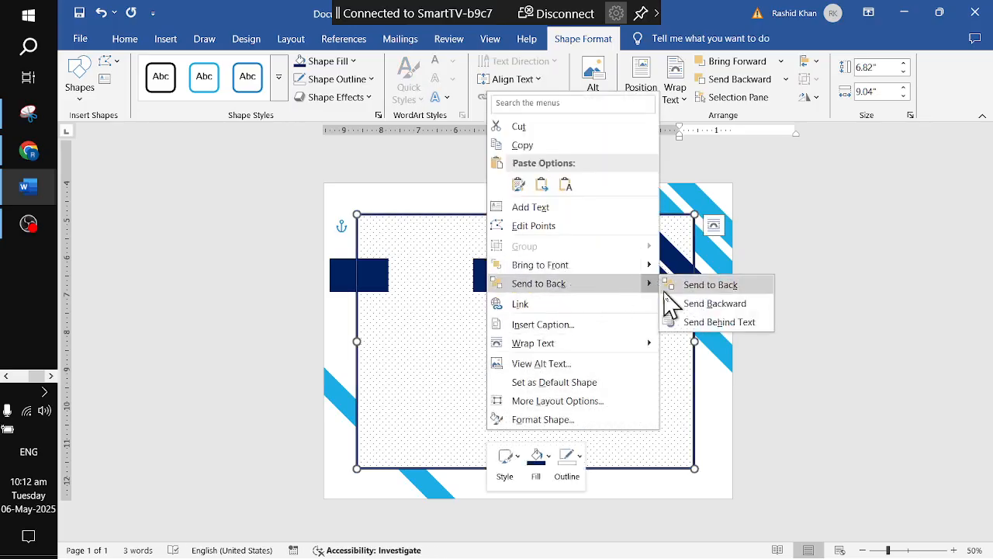
left_click(702, 304)
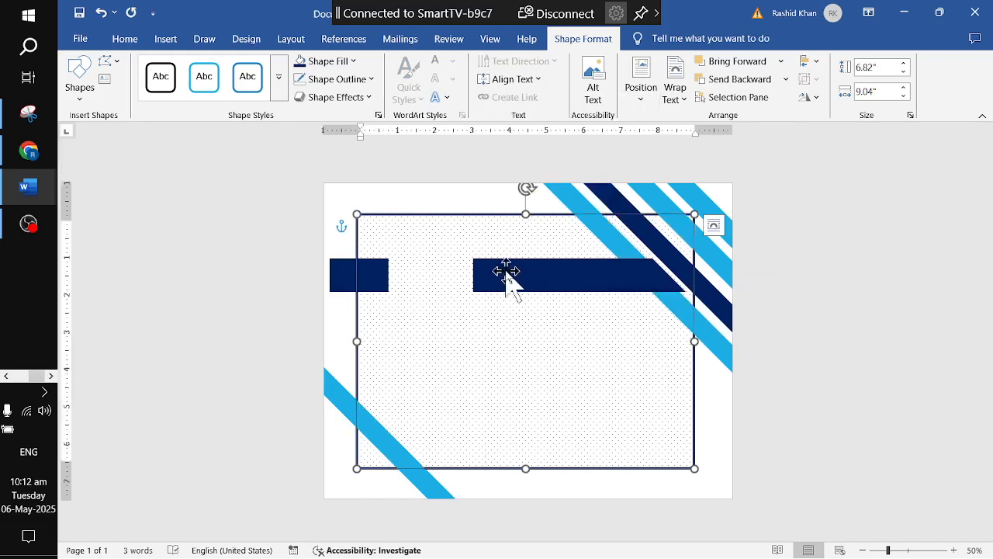
left_click(773, 292)
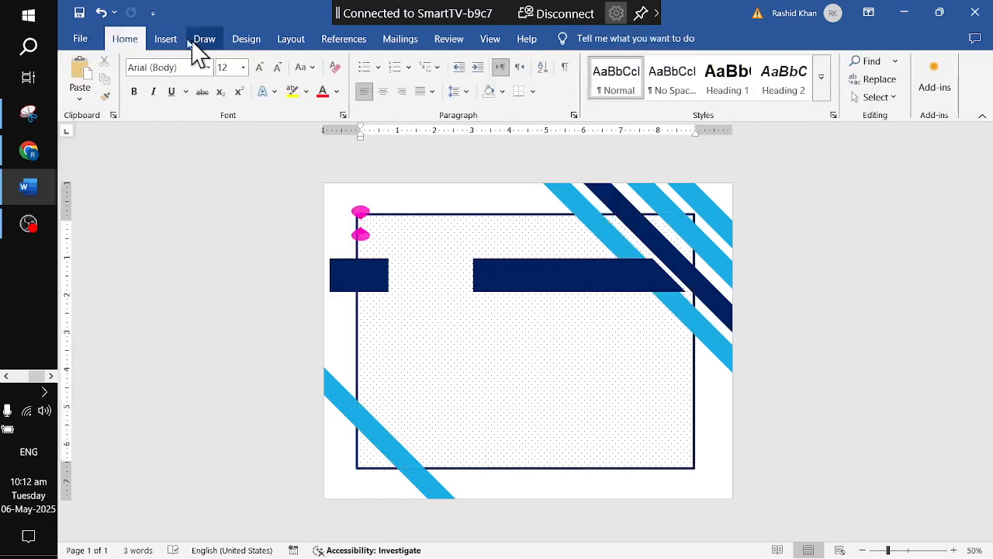
Step: Insert a light blue WordArt reading DIPLOMA, as in the reference image, and place it in the gap between the dark bars
left_click(165, 39)
left_click(751, 79)
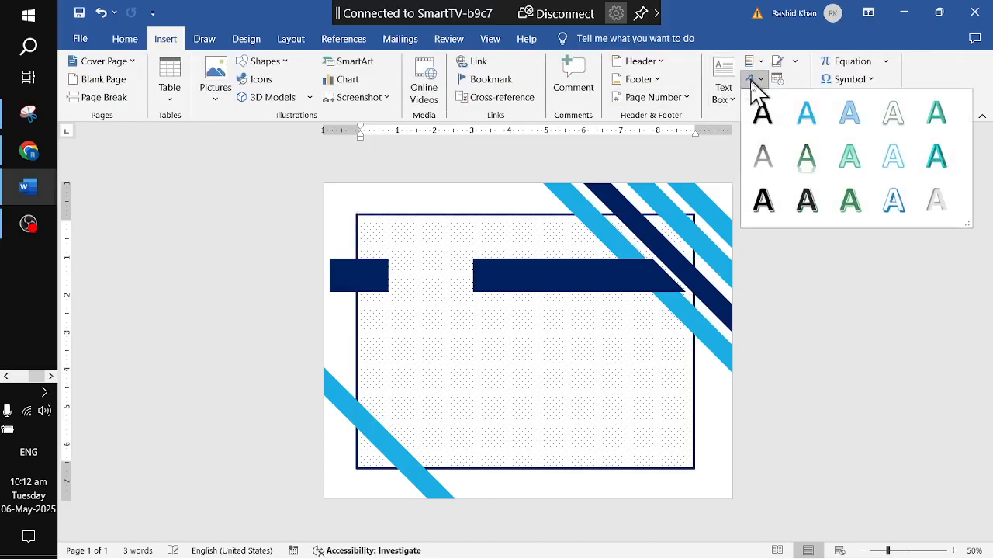
left_click(776, 118)
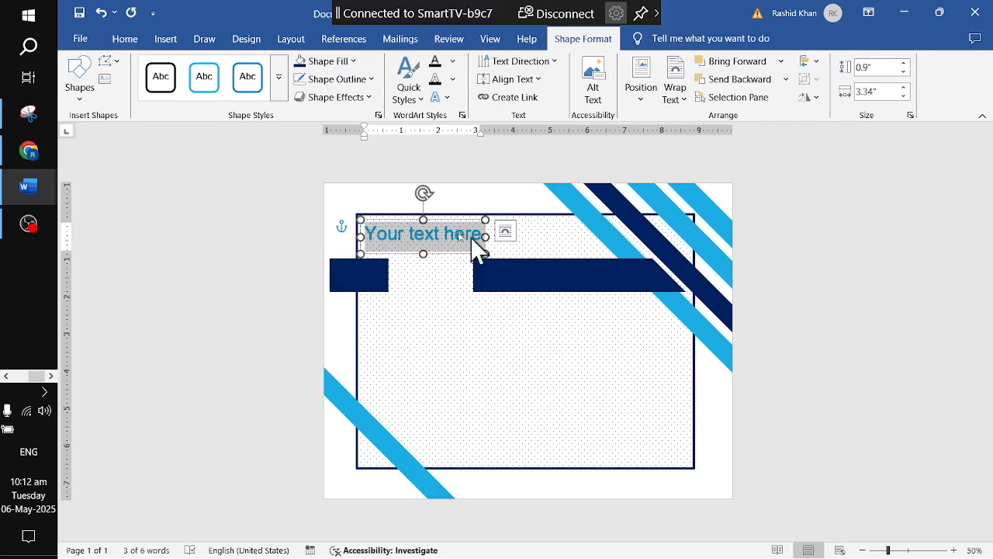
key("alt+Tab")
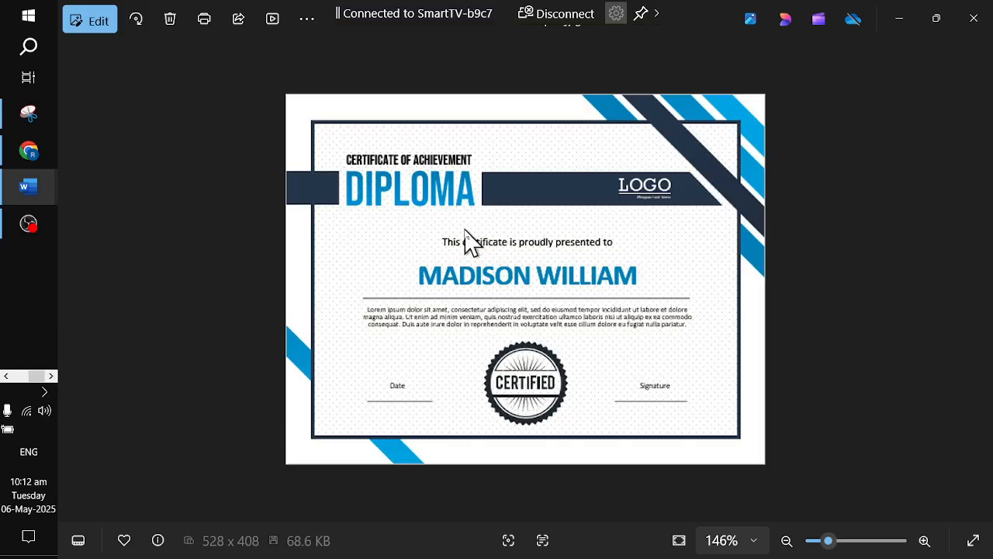
key("alt+Tab")
type("DIPLOMA")
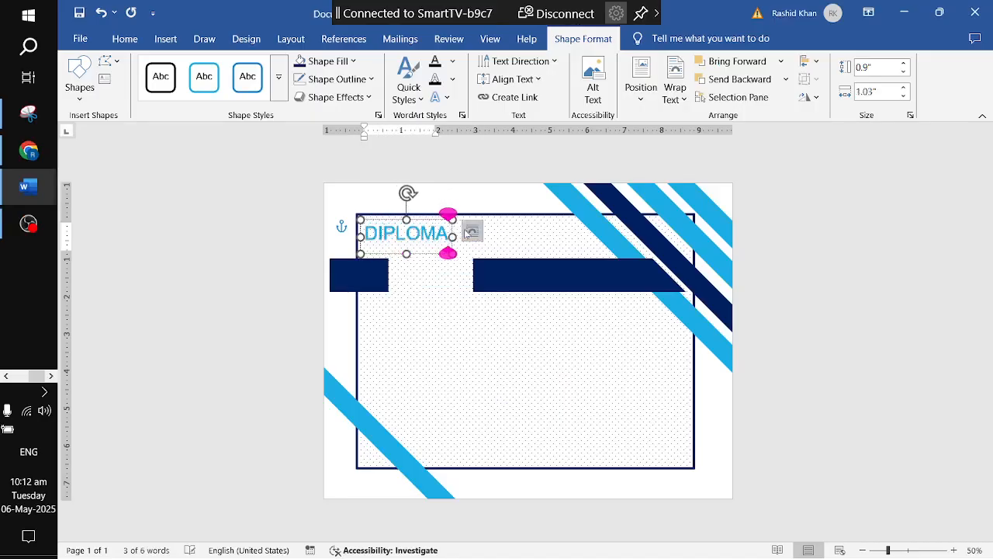
key("ctrl+a")
left_click_drag(425, 253, 451, 298)
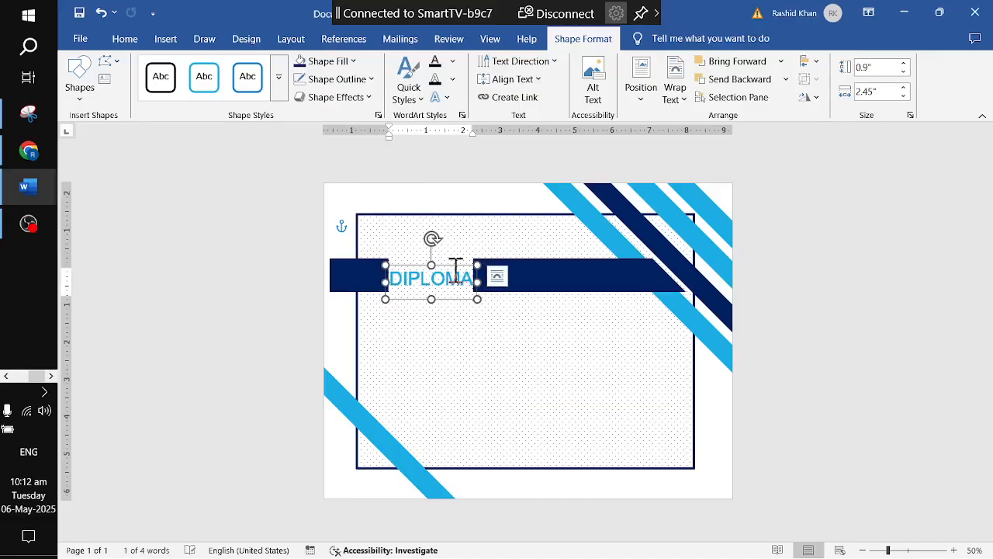
Step: Set the DIPLOMA text to the Impact font at size 48
scroll(456, 267, "up", 4, "ctrl")
double_click(370, 306)
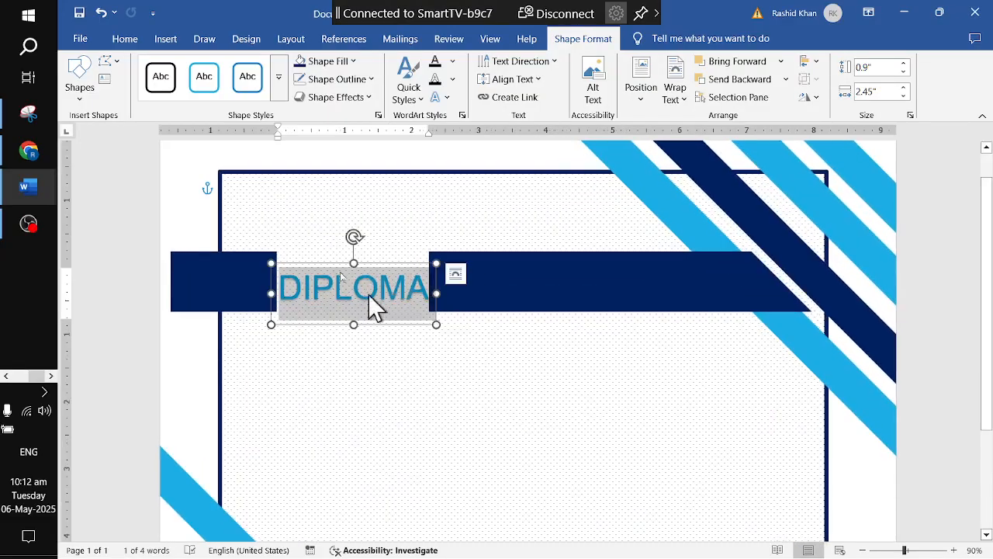
left_click(124, 39)
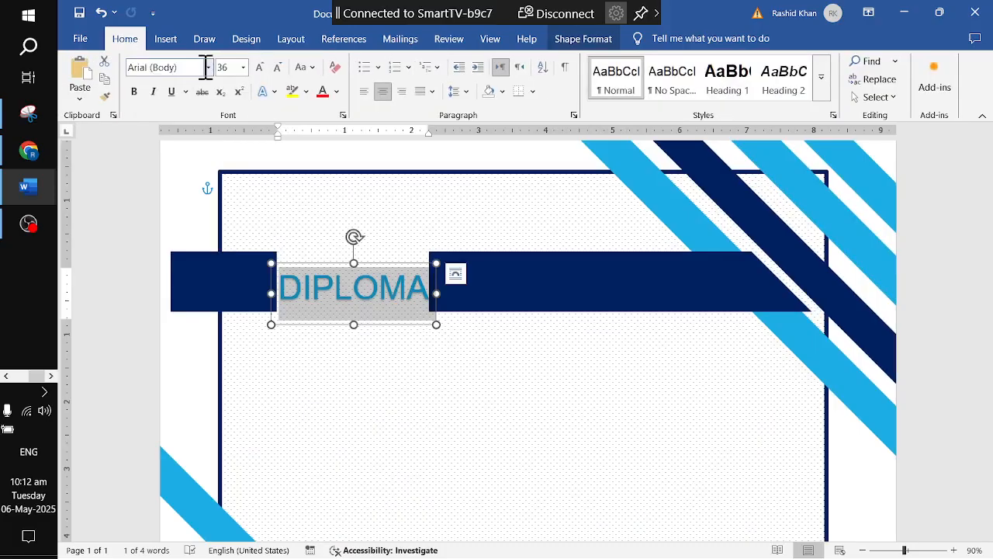
left_click(205, 68)
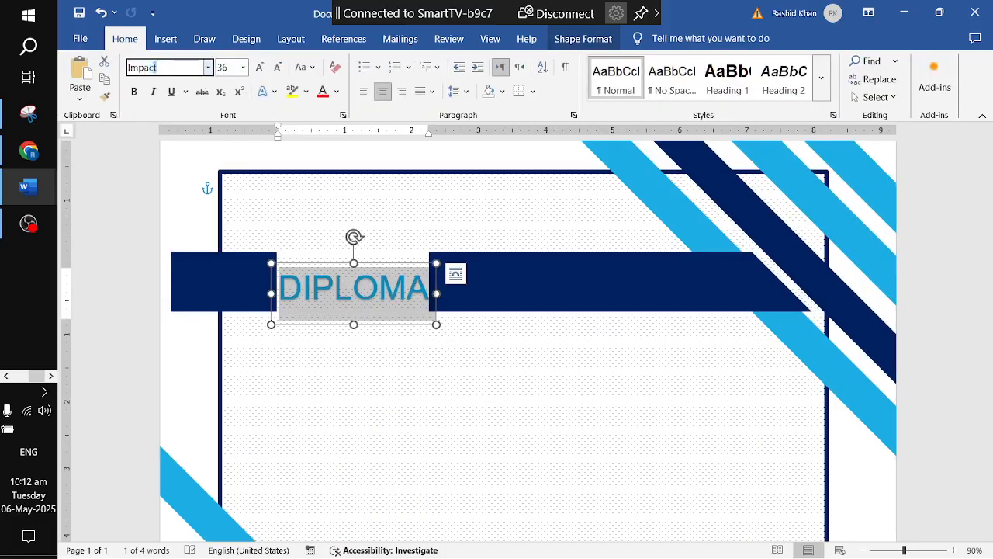
key("Return")
left_click(253, 66)
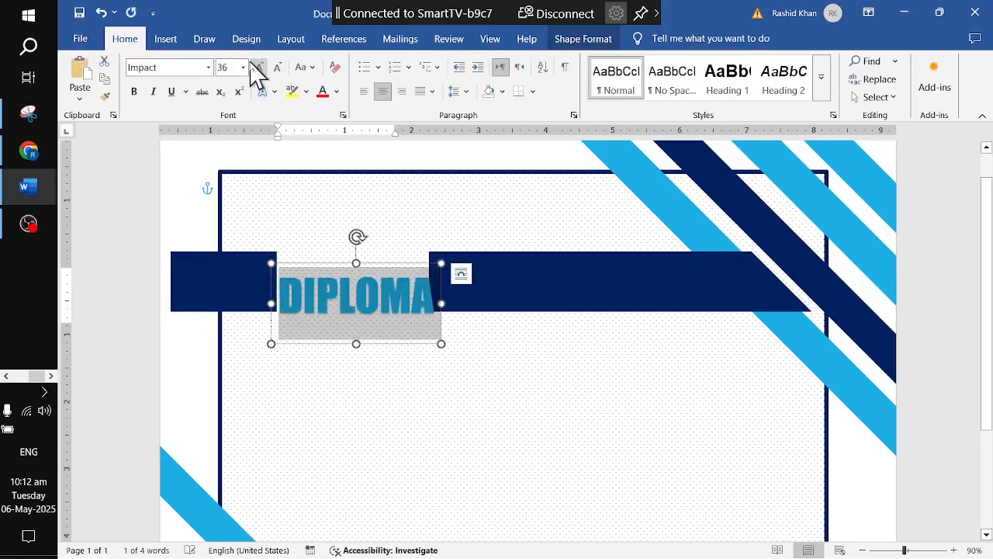
left_click(253, 67)
Step: Move the DIPLOMA text box upward within the gap between the two dark blue bars
left_click_drag(378, 344, 375, 338)
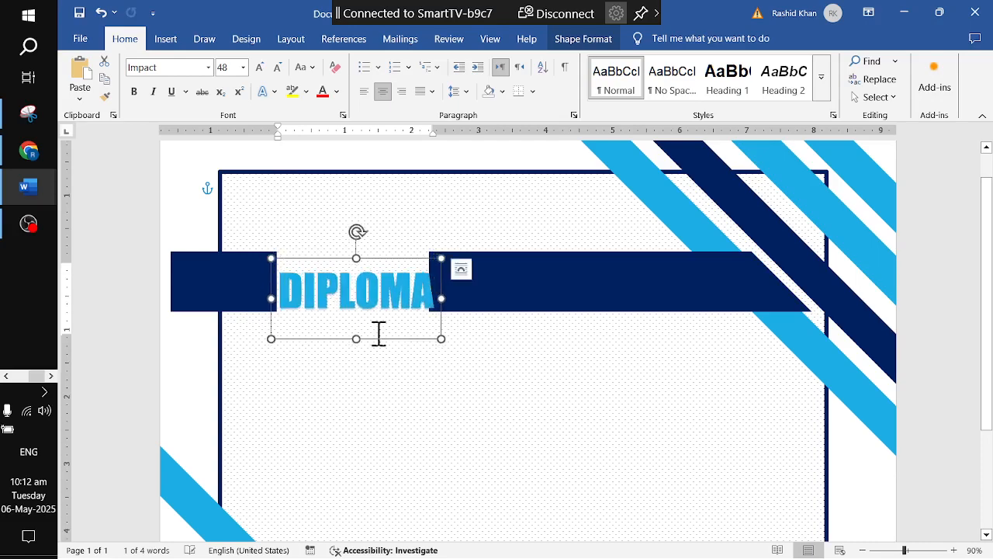
left_click(536, 269)
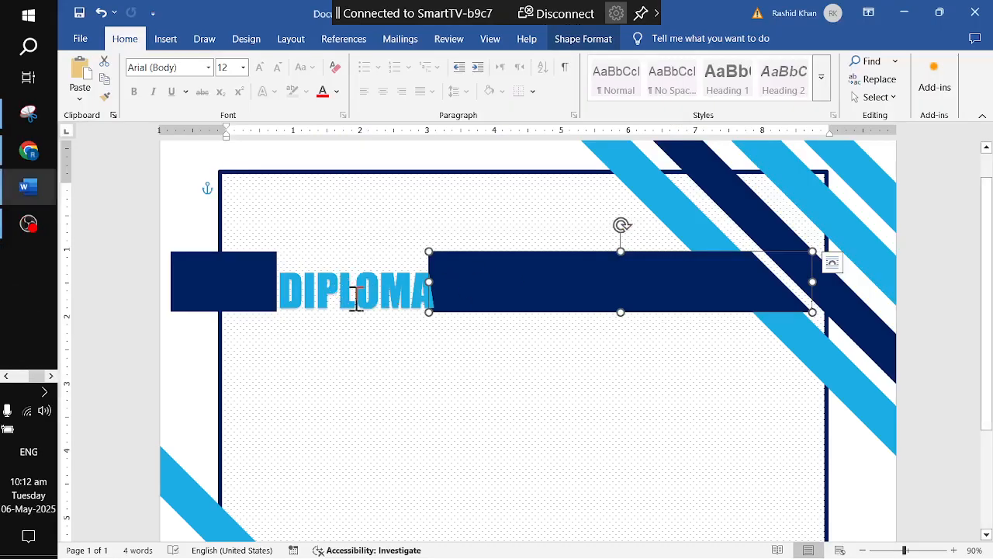
left_click(356, 295)
left_click_drag(371, 342, 370, 324)
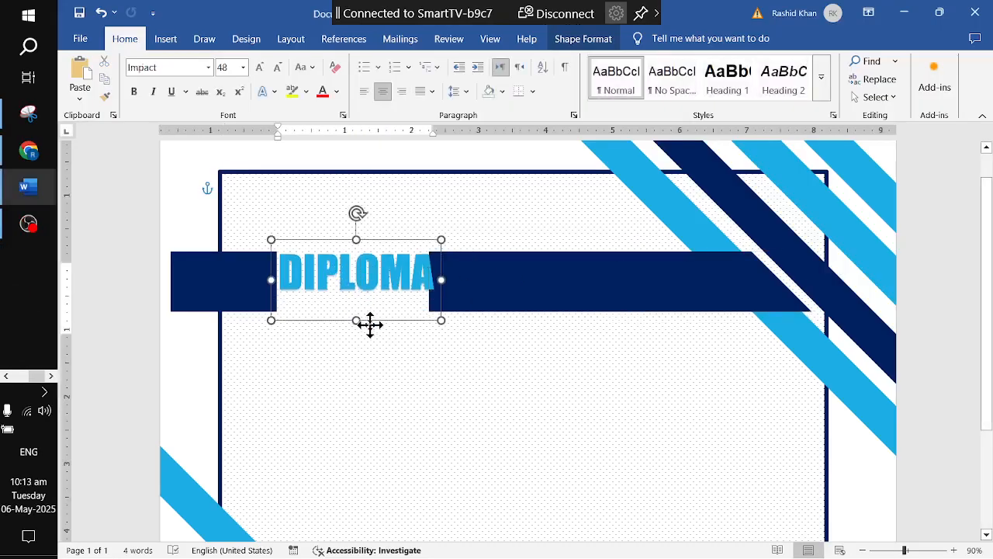
Step: Shorten the long dark bar so it clears the DIPLOMA text, and reduce the height of both dark bars to about 0.71 inches
left_click(459, 289)
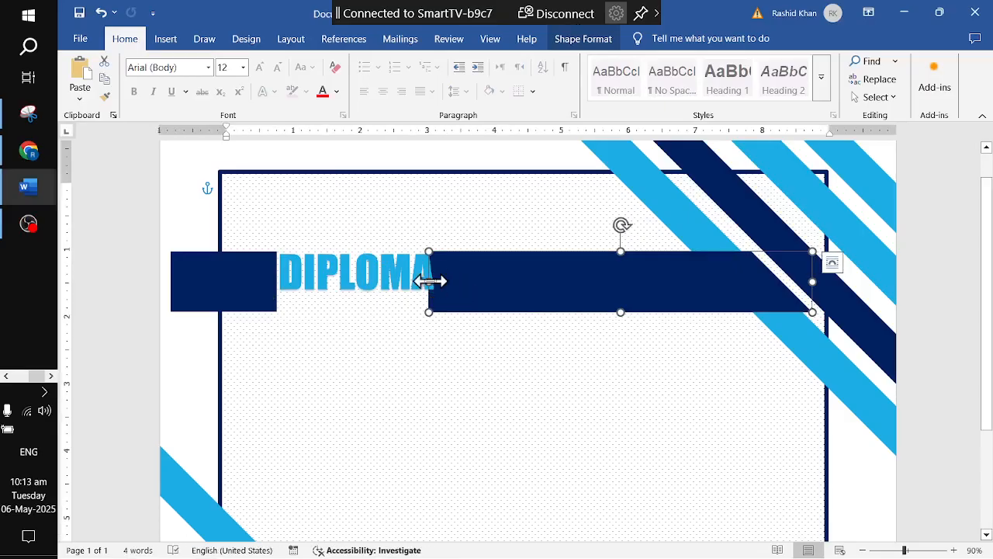
left_click_drag(429, 281, 439, 285)
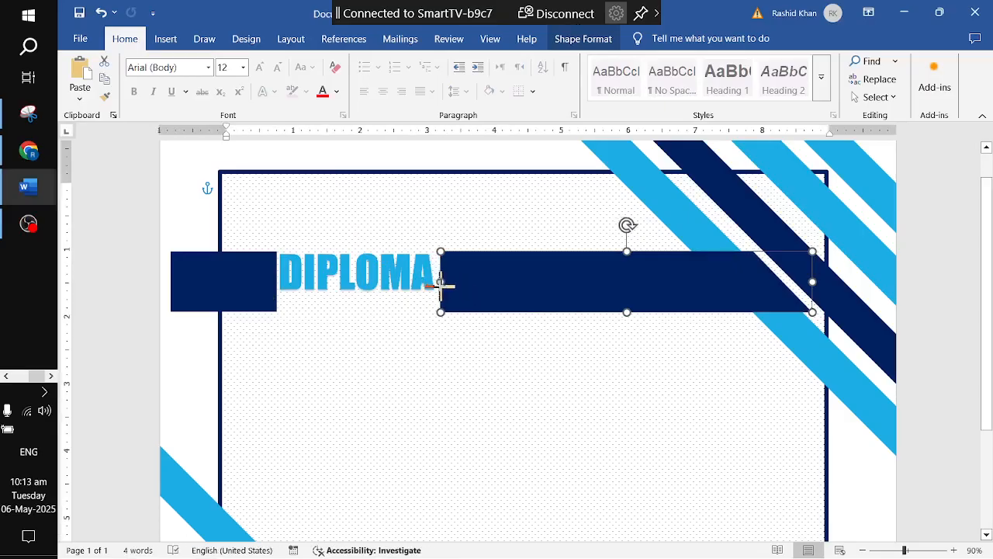
left_click(238, 290)
left_click_drag(222, 313, 223, 303)
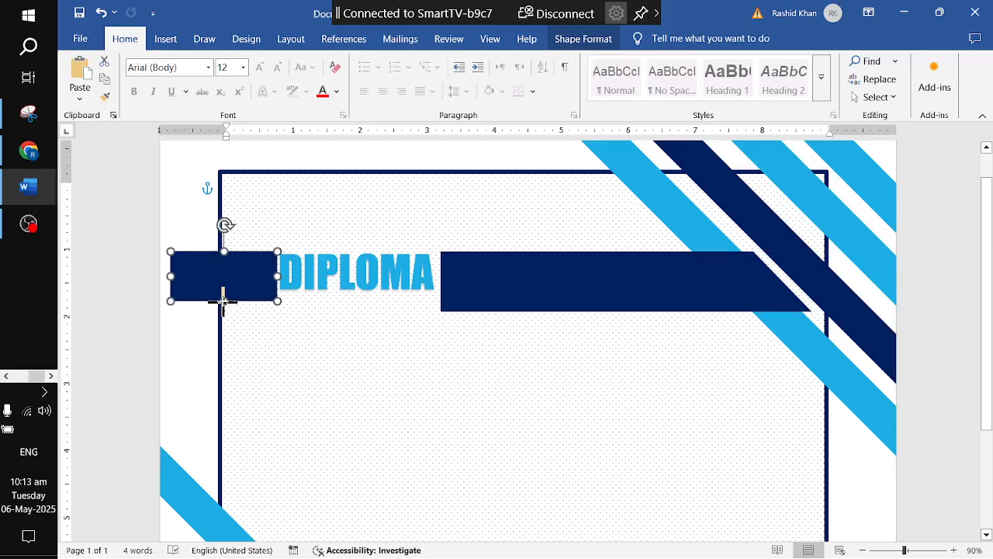
left_click(518, 303)
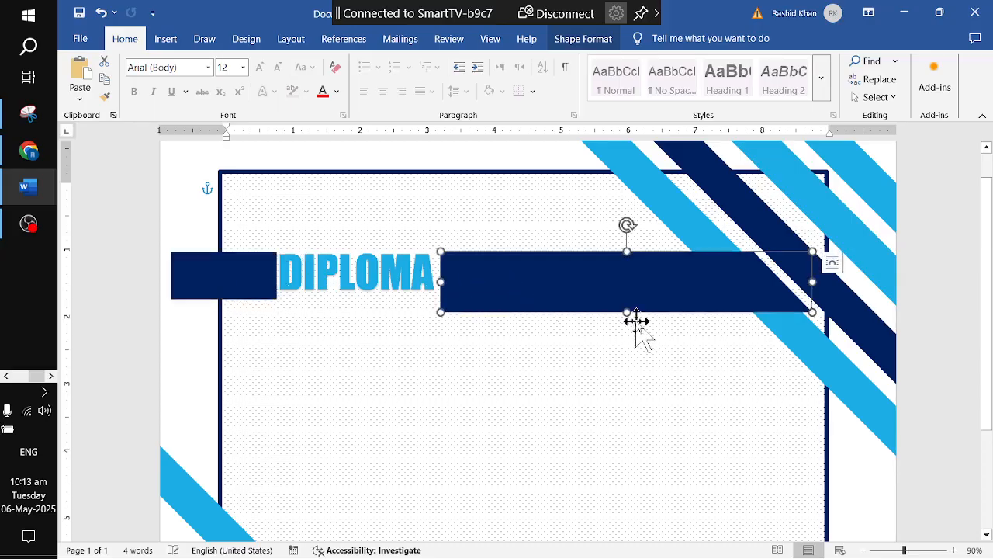
left_click_drag(625, 312, 623, 298)
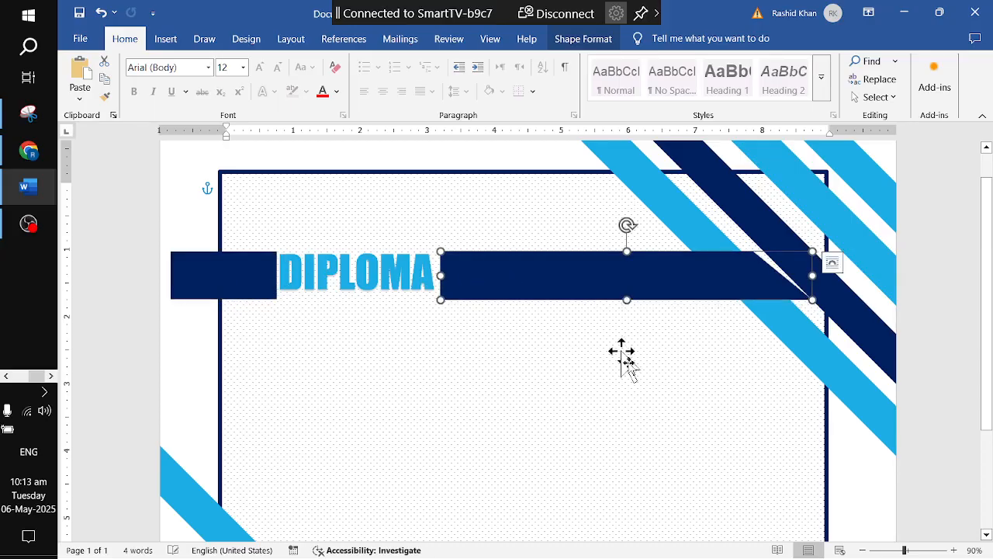
left_click(935, 349)
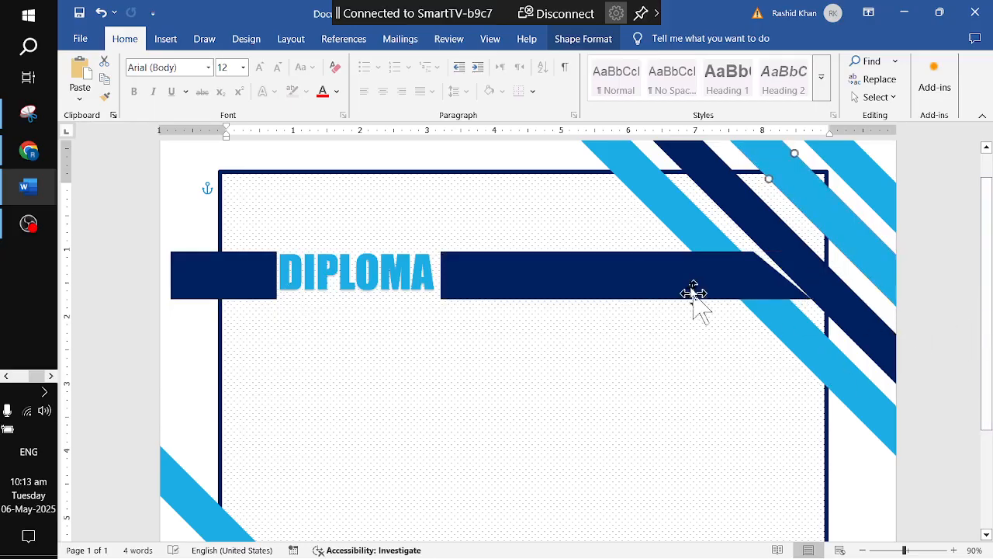
Step: Edit the long bar's points, moving its lower slanted-end corner inward so the end runs parallel to the diagonal stripe, about 5.35 inches wide overall
left_click(687, 281)
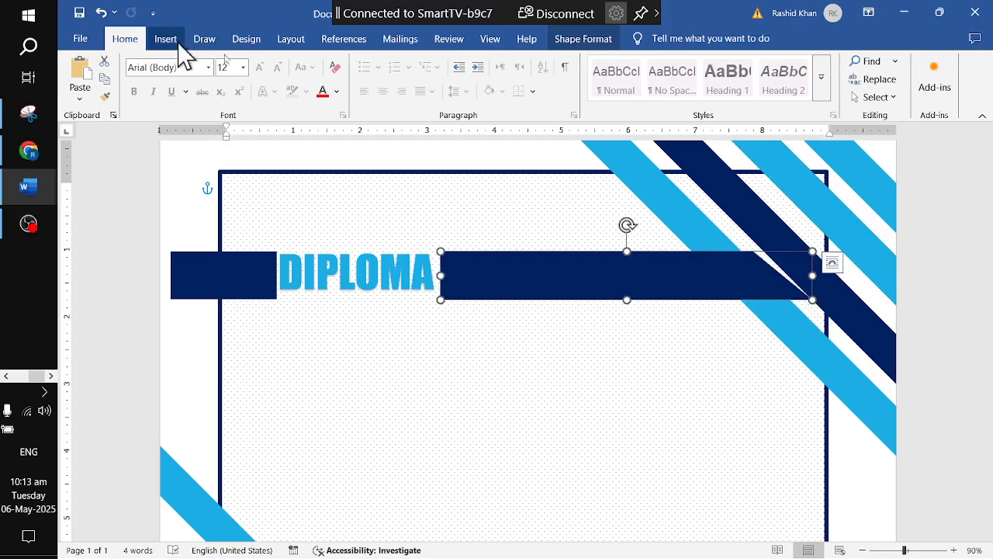
left_click(578, 38)
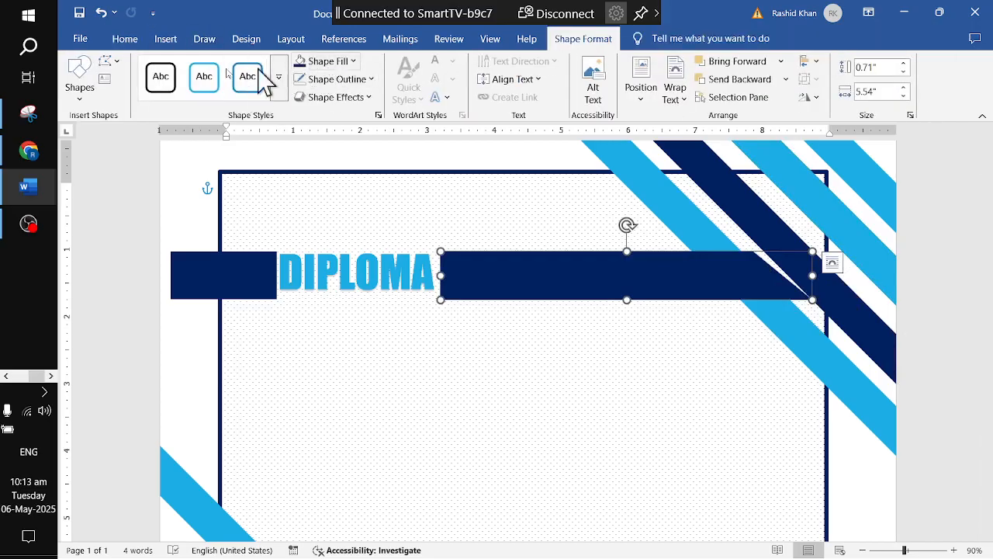
left_click(113, 65)
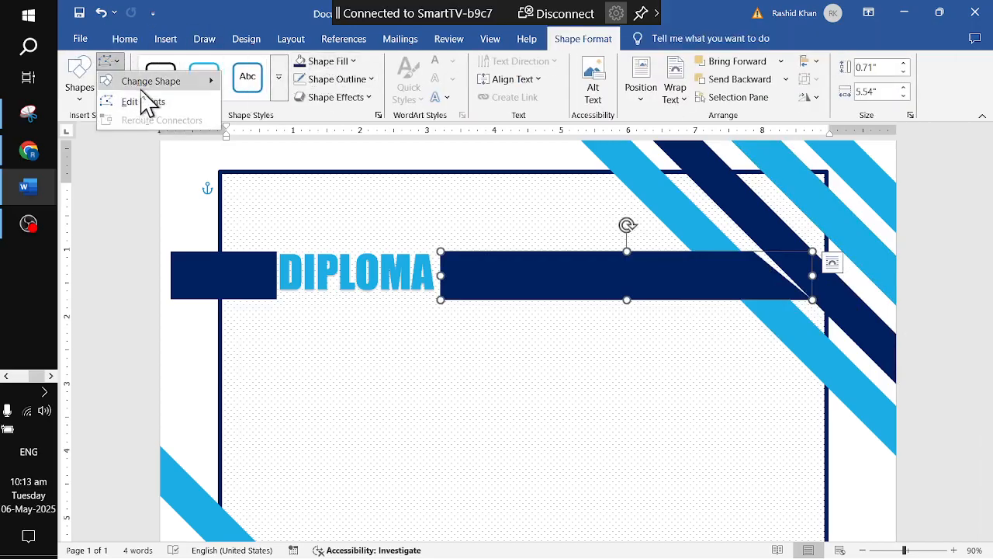
left_click(139, 100)
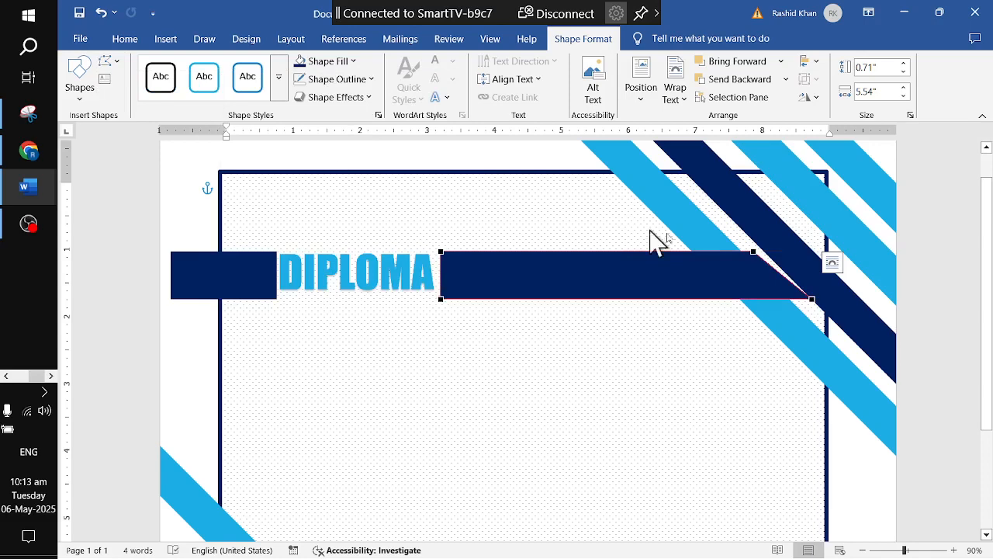
left_click(812, 298)
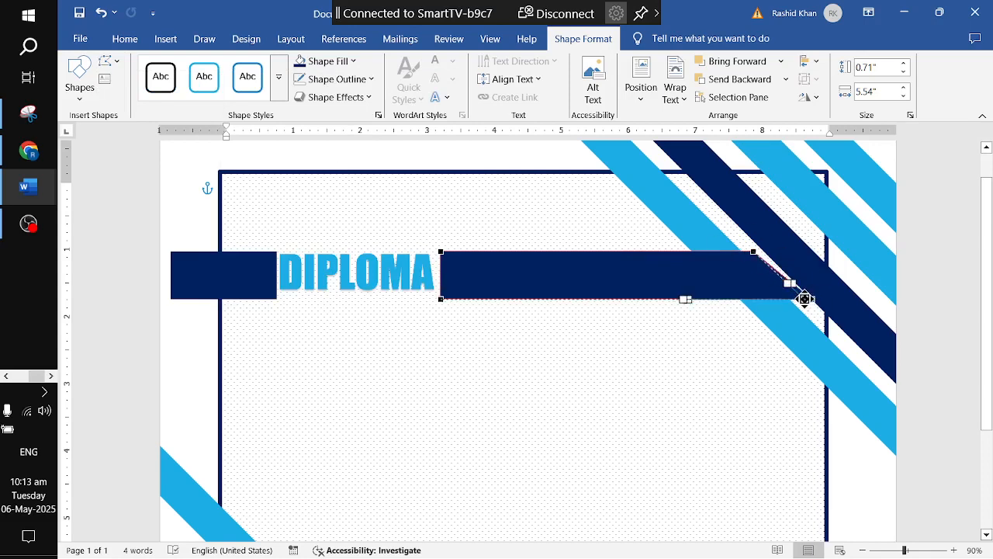
left_click_drag(802, 298, 799, 299)
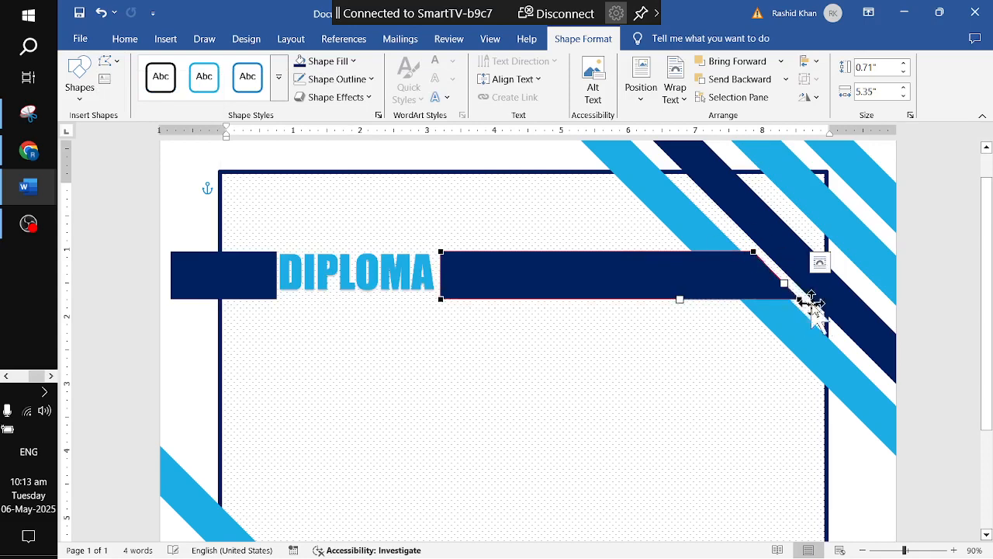
left_click(696, 402)
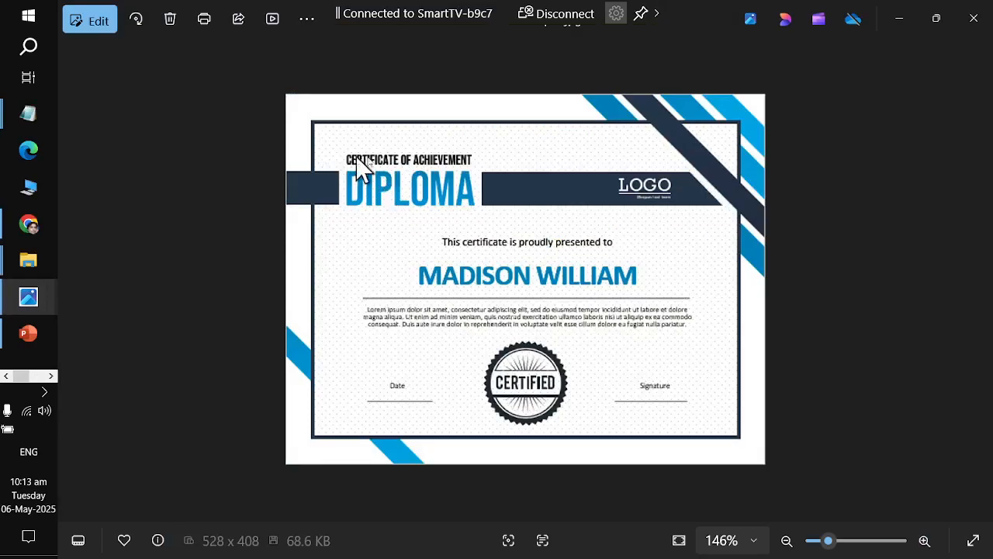
Step: Place a copy of the DIPLOMA text box directly above the original for the subtitle shown in the reference image
key("alt+Tab")
left_click(465, 195)
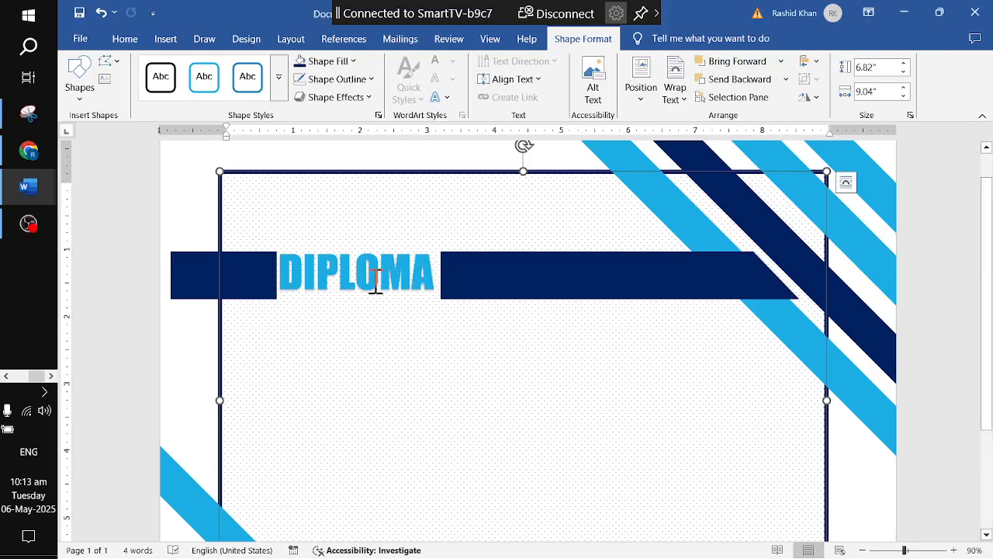
left_click(379, 278)
left_click_drag(374, 318, 384, 284)
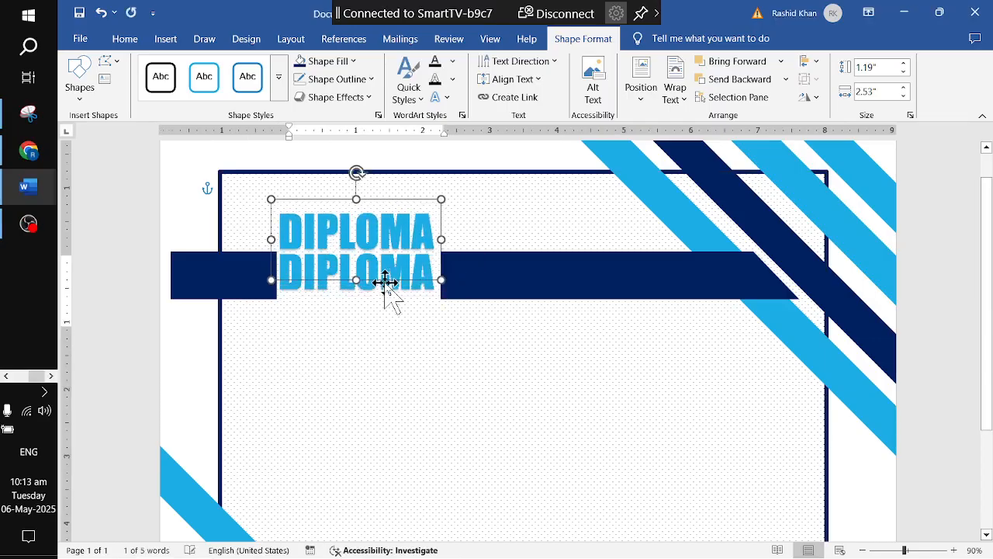
Step: Reduce the font size of the upper DIPLOMA copy to 22
left_click(125, 40)
left_click(278, 67)
left_click(278, 68)
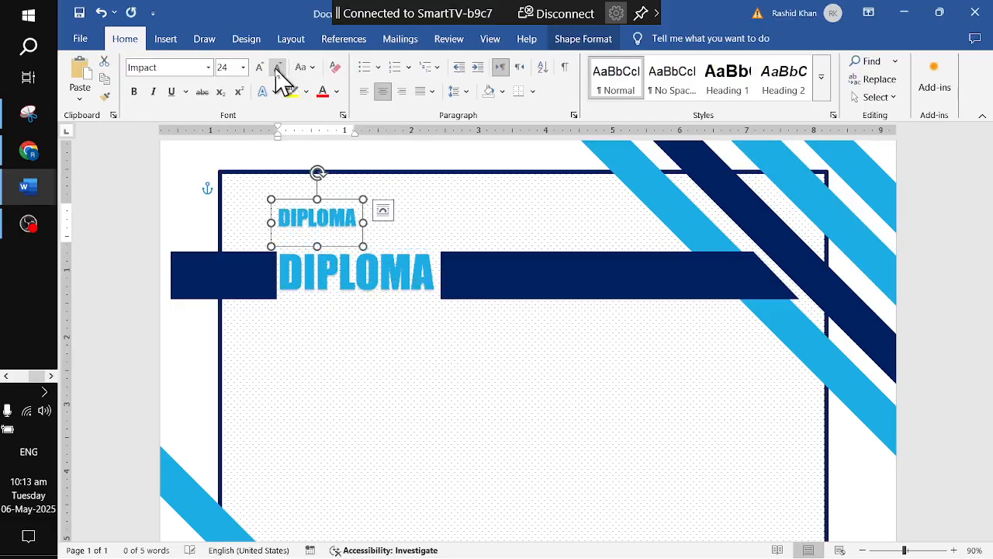
left_click(278, 67)
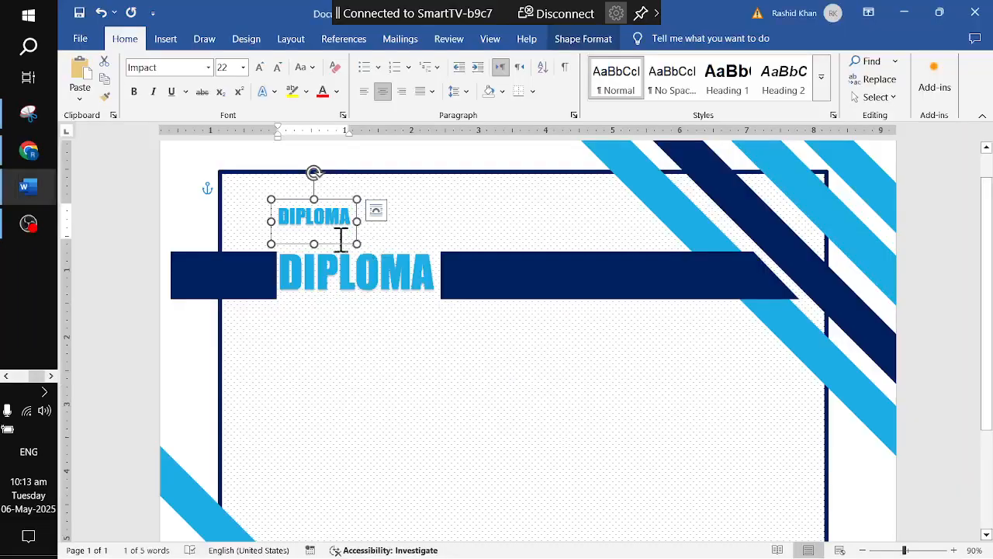
Step: Replace the upper copy's text with CERTIFICATE OF ACHIEVEMENTS in capitals
double_click(317, 222)
type("certi")
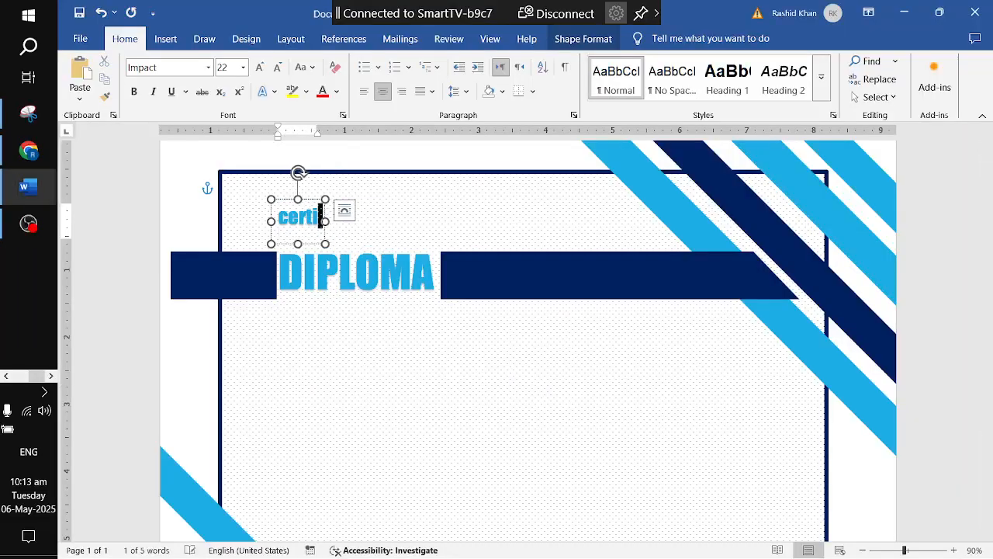
key("BackSpace")
key("BackSpace")
key("BackSpace")
key("BackSpace")
key("BackSpace")
key("Caps_Lock")
type("CERTIF")
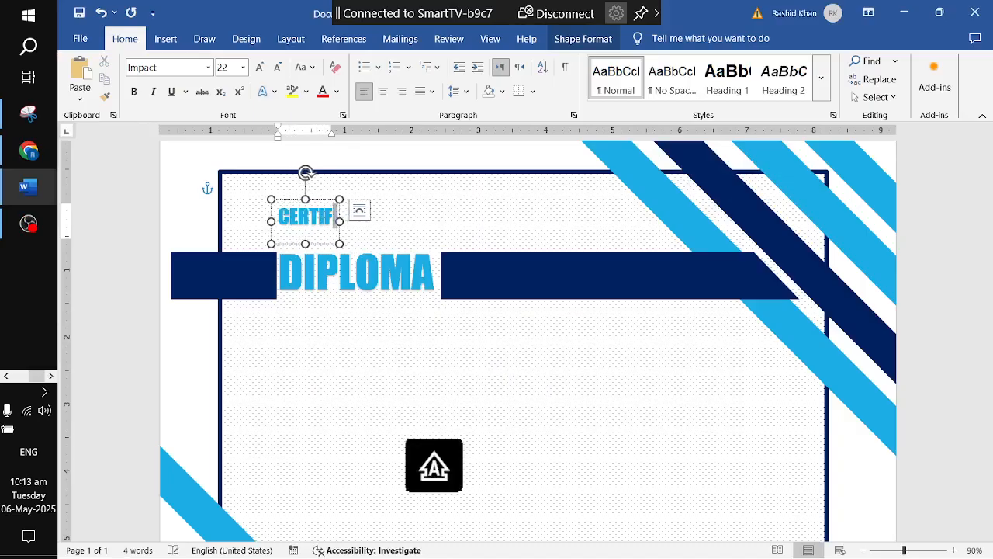
type("ICATE OF A")
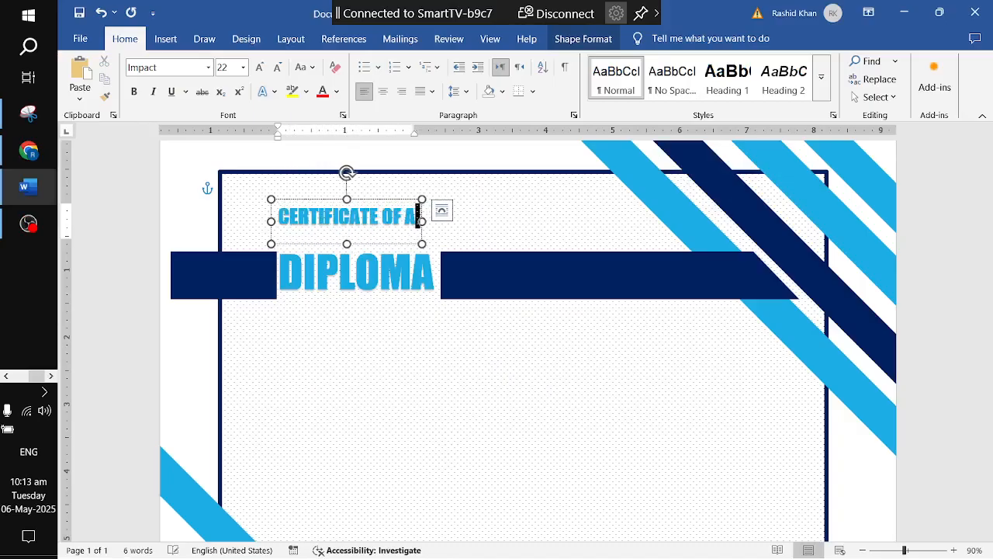
type("CHIEVEMENT")
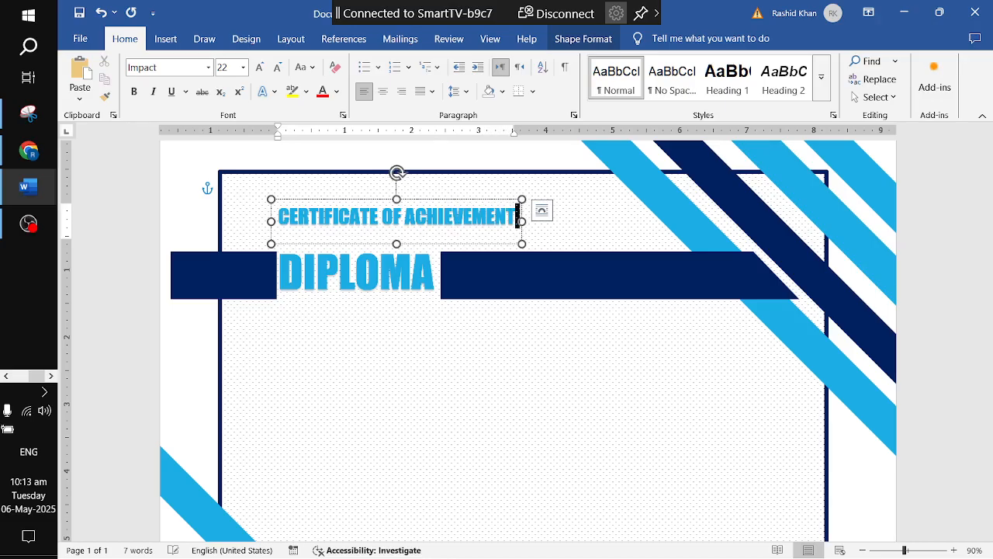
type("S")
Step: Clear all formatting from the CERTIFICATE OF ACHIEVEMENTS text and apply the plain black fill text effect
key("ctrl+a")
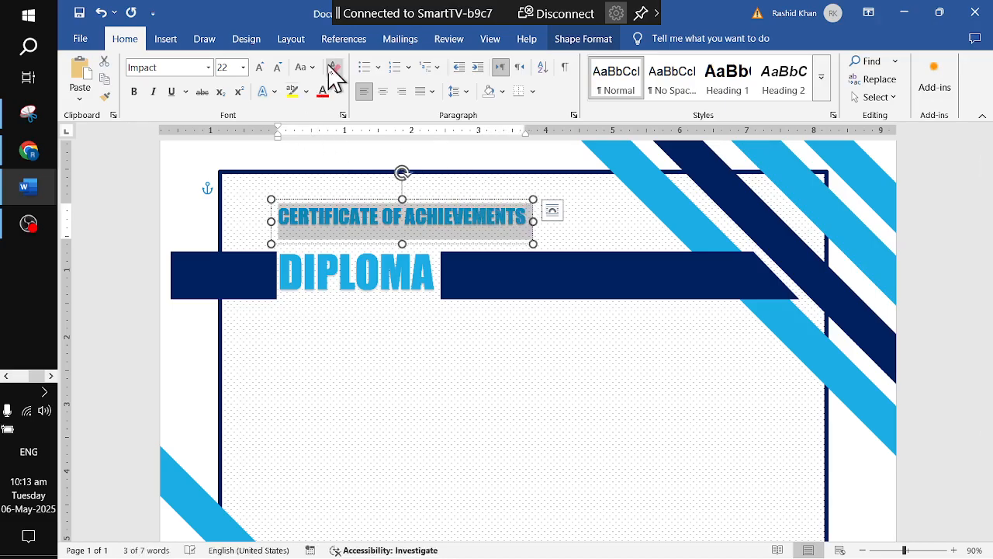
left_click(332, 69)
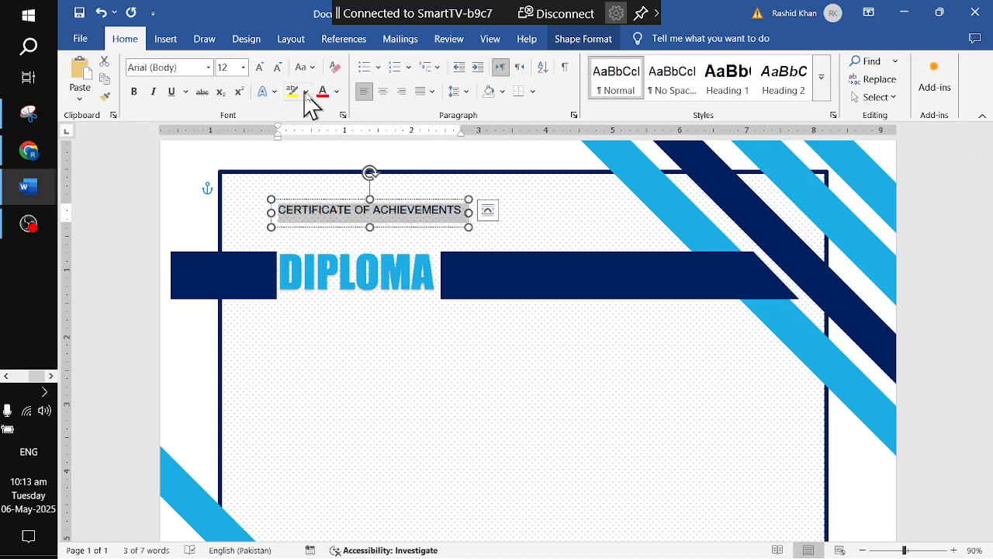
left_click(266, 92)
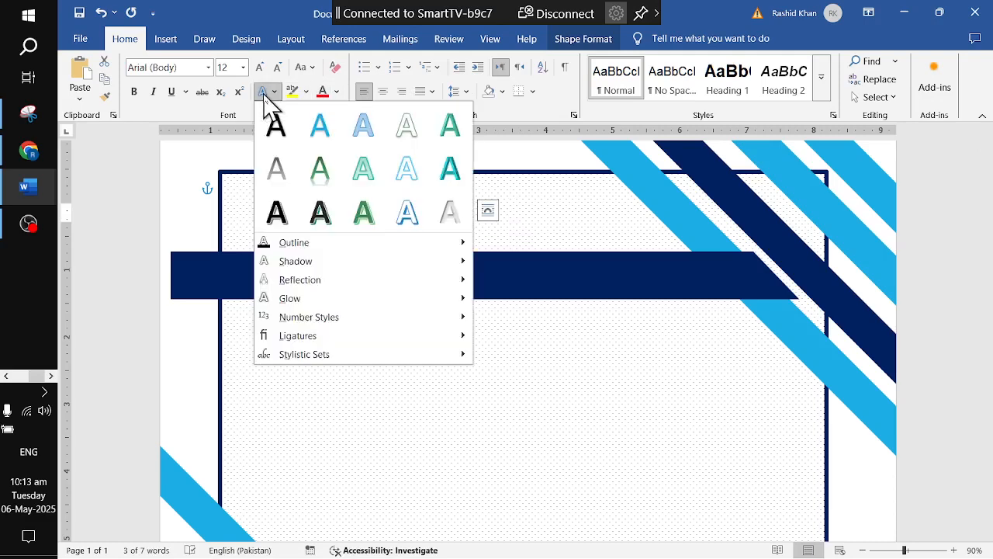
left_click(276, 128)
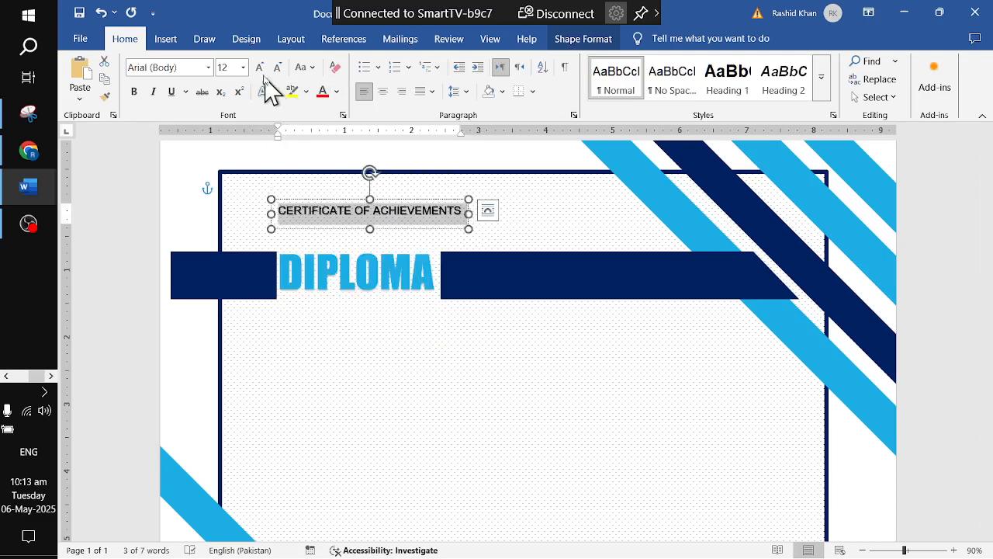
Step: Move the CERTIFICATE OF ACHIEVEMENTS text box down to sit just above DIPLOMA, and compare the layout with the reference image
left_click_drag(334, 225, 325, 262)
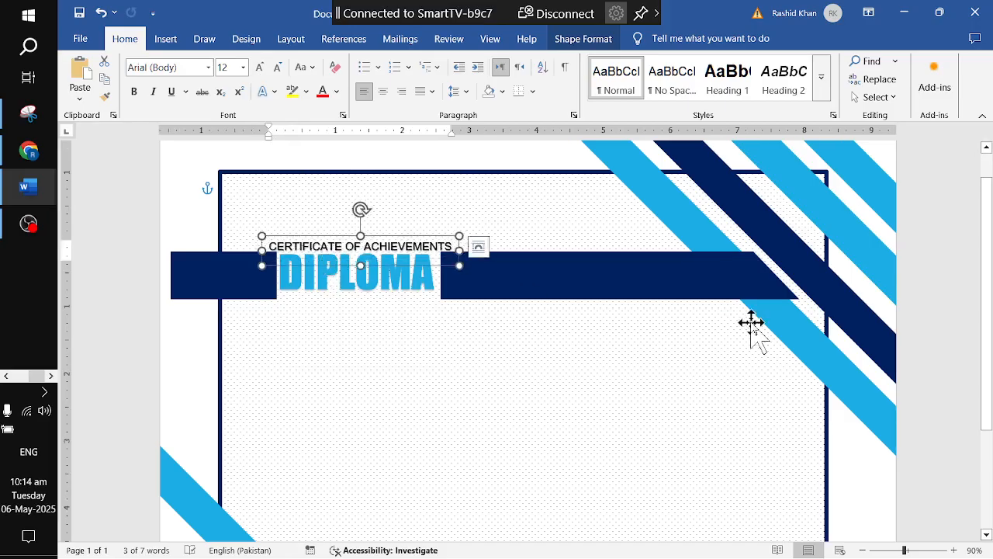
key("ctrl+z")
key("ctrl+z")
key("ctrl+z")
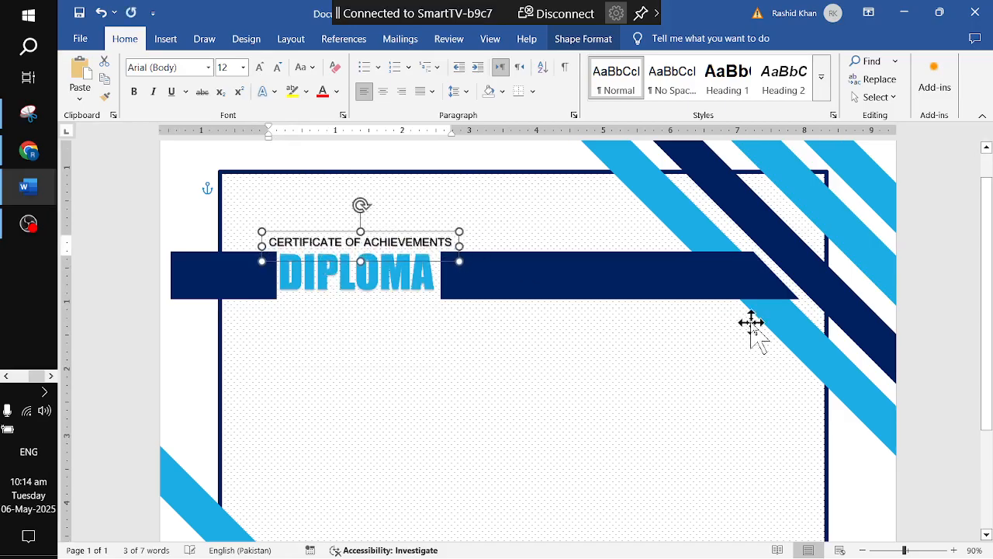
key("alt+Tab")
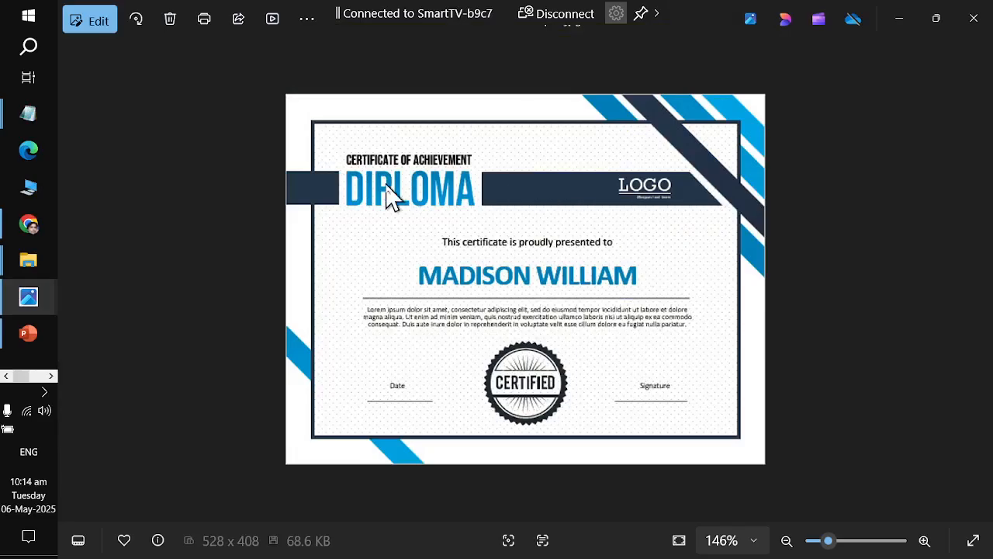
key("alt+Tab")
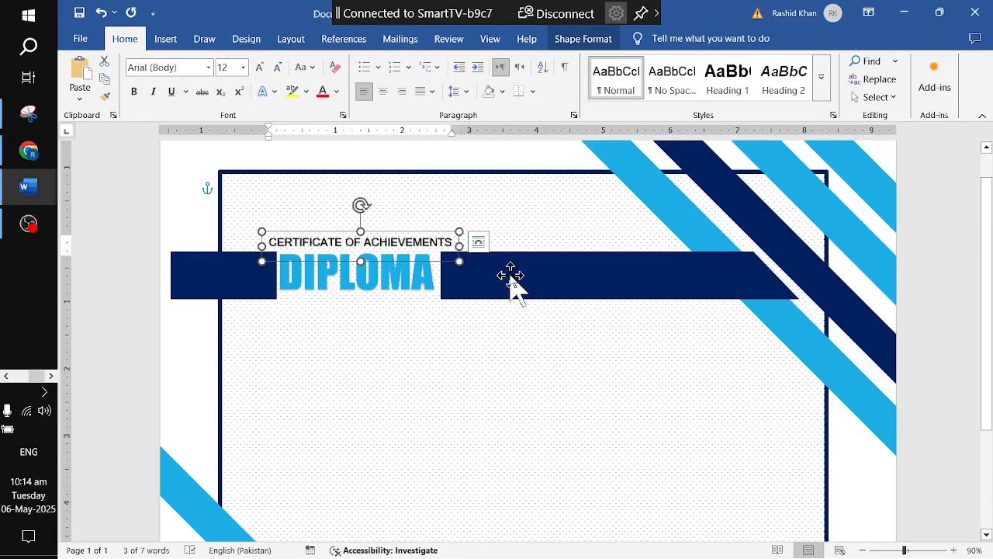